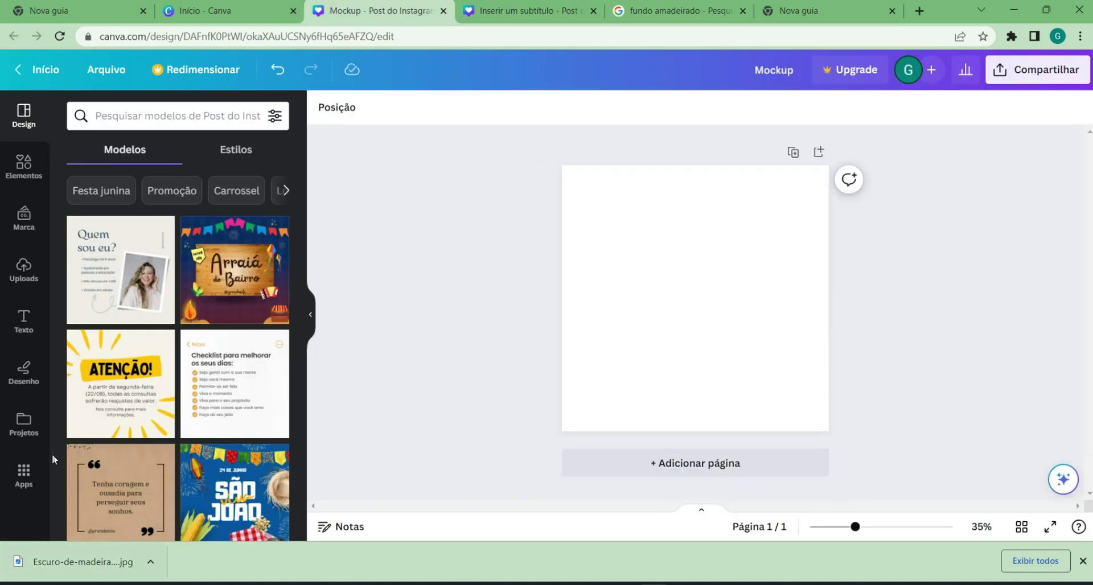
# Upload the downloaded dark wood background image to the uploads library.
pyautogui.click(23, 268)
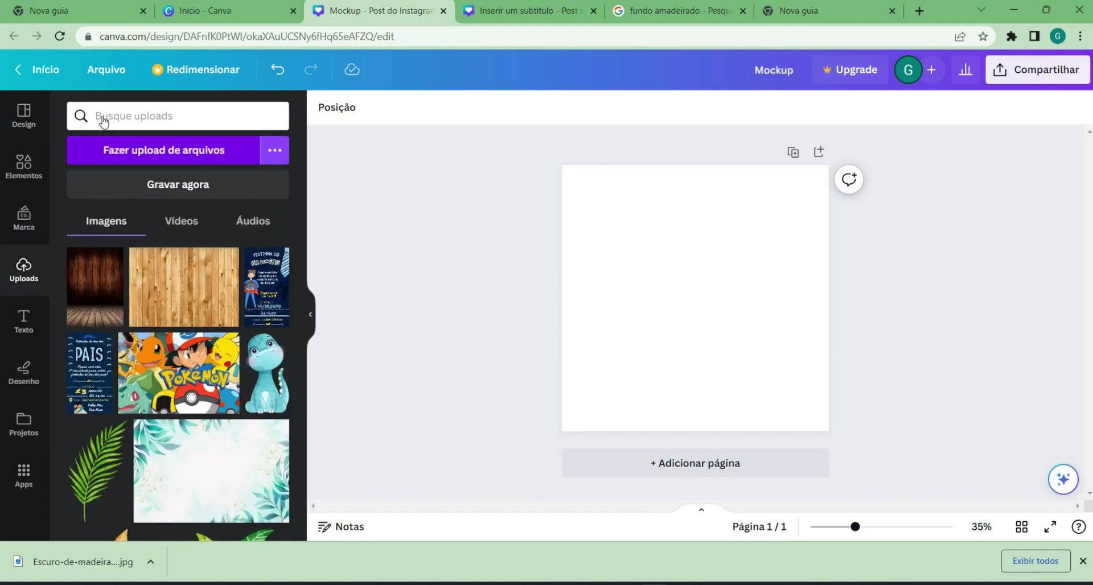
pyautogui.click(114, 149)
pyautogui.press('Return')
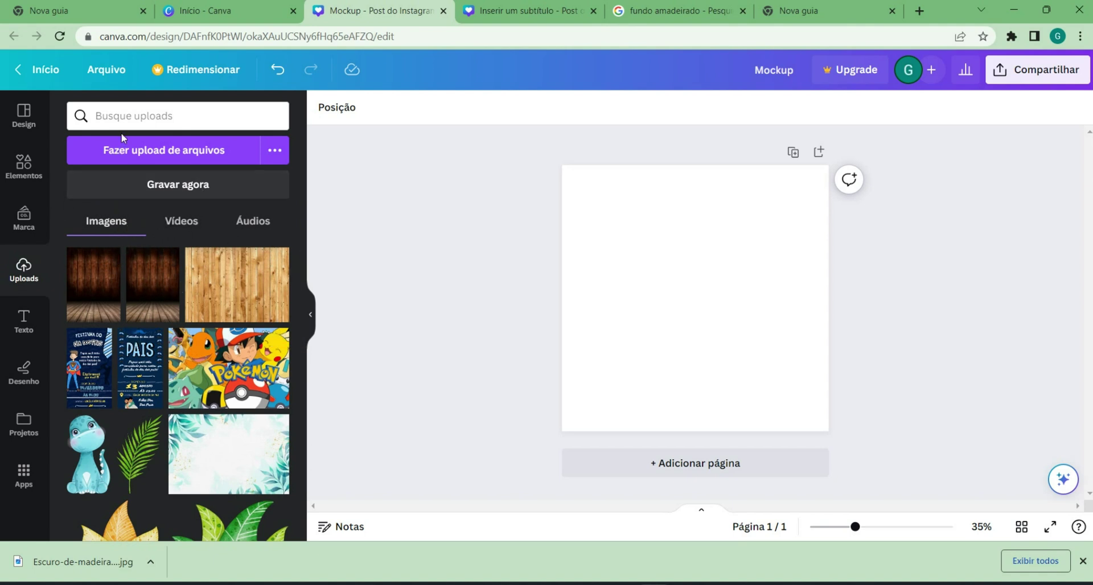
# Add the dark wood image to the blank page and enlarge it to cover the whole square.
pyautogui.click(120, 242)
pyautogui.moveTo(537, 236); pyautogui.dragTo(480, 193)
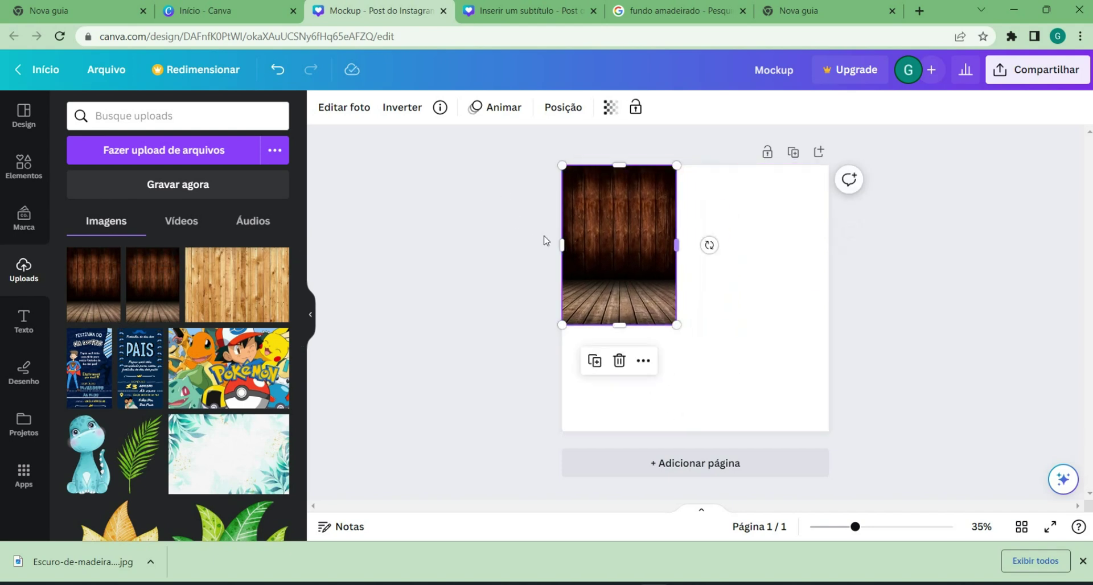
pyautogui.moveTo(550, 281); pyautogui.dragTo(592, 355)
pyautogui.moveTo(604, 242); pyautogui.dragTo(655, 253)
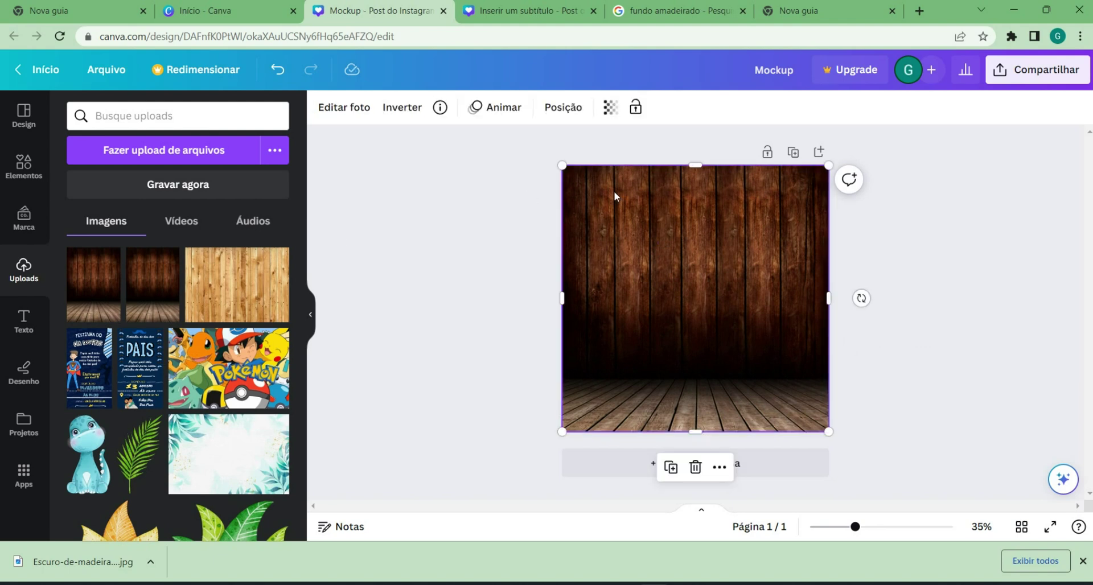
pyautogui.click(379, 229)
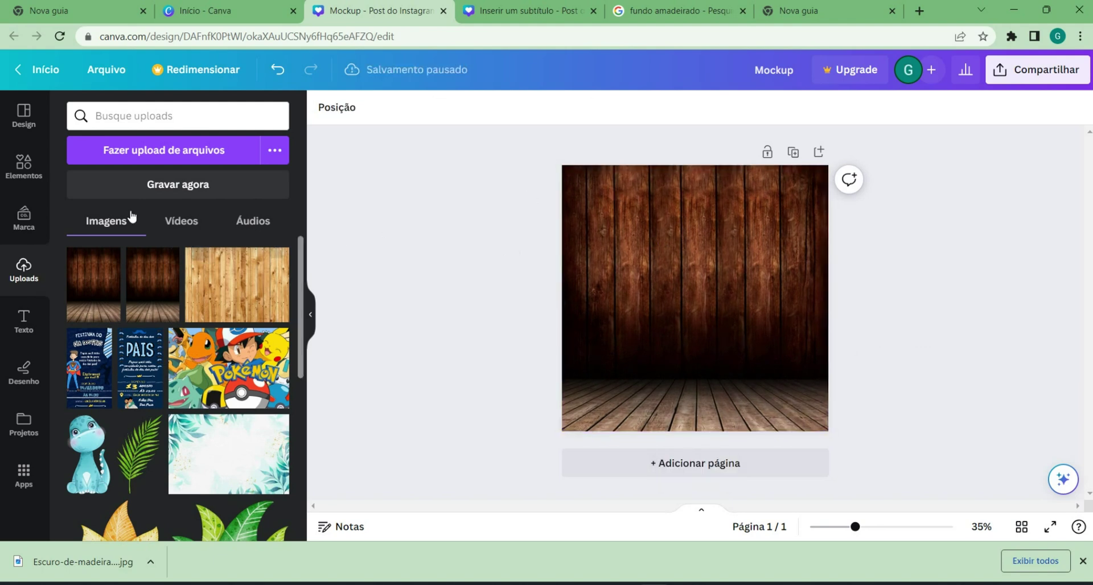
# Find the frames among the elements and add the smartphone frame to the page.
pyautogui.click(20, 141)
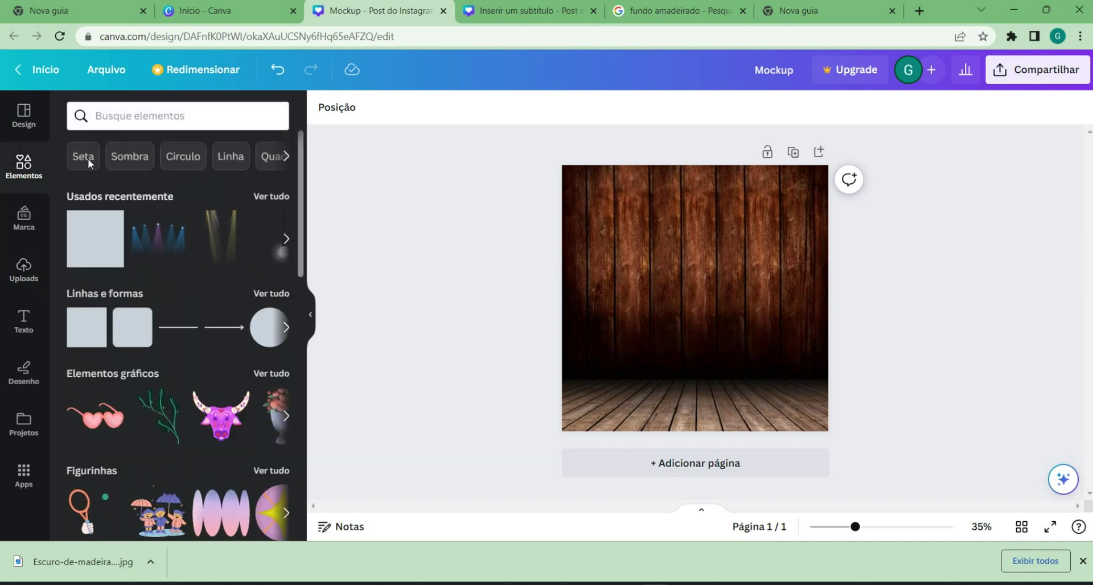
pyautogui.scroll(-8, 120, 217)
pyautogui.scroll(-8, 122, 226)
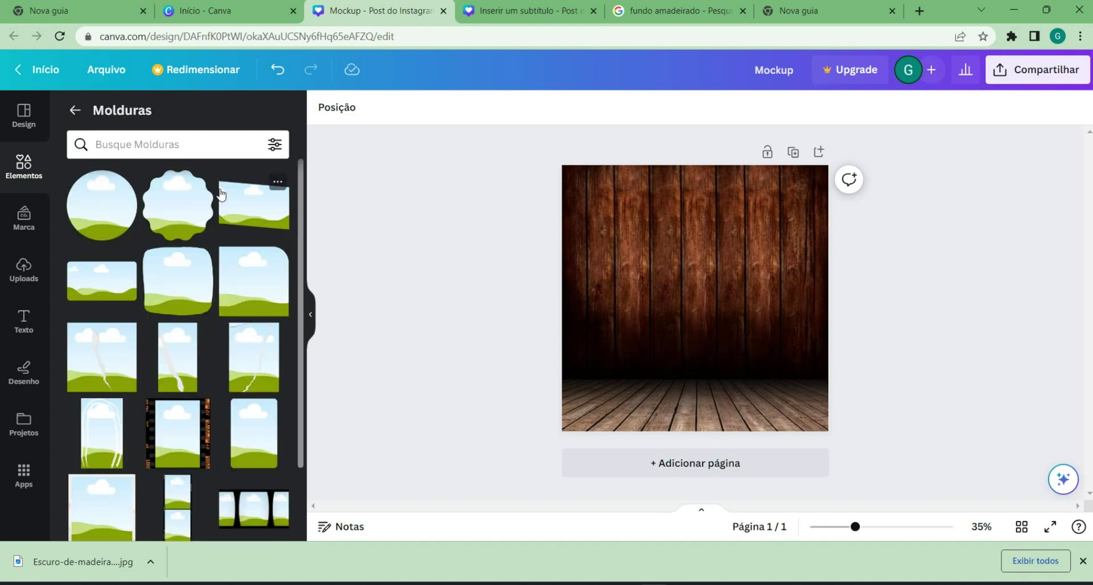
pyautogui.scroll(-6, 216, 194)
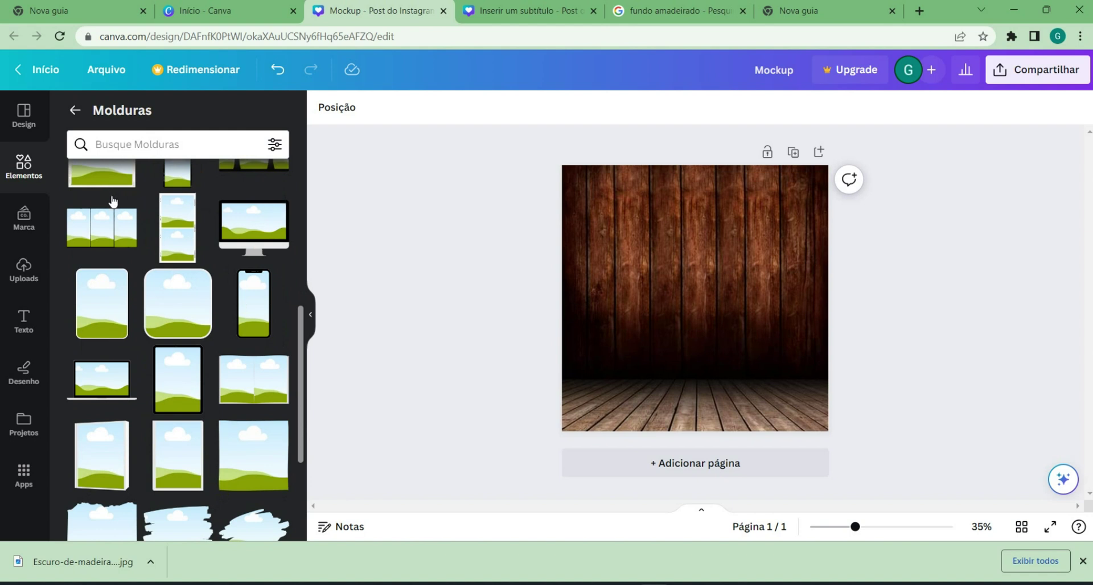
pyautogui.scroll(-1, 114, 200)
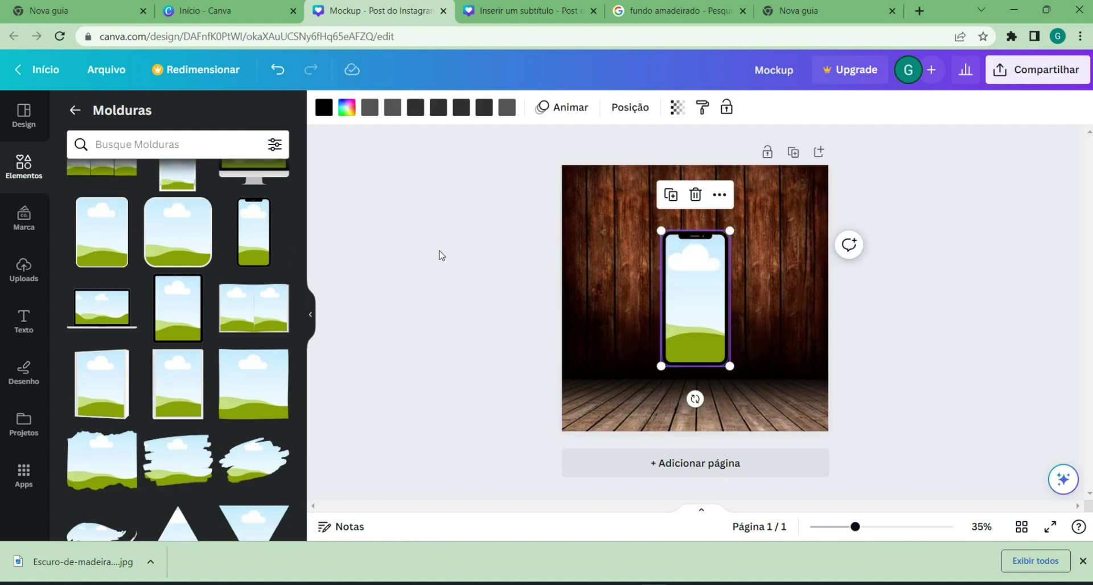
# Move the smartphone frame to the lower left of the page and enlarge it to about two-thirds of the page height.
pyautogui.moveTo(694, 299)
pyautogui.mouseDown()
pyautogui.moveTo(660, 312)
pyautogui.moveTo(639, 352)
pyautogui.mouseUp()
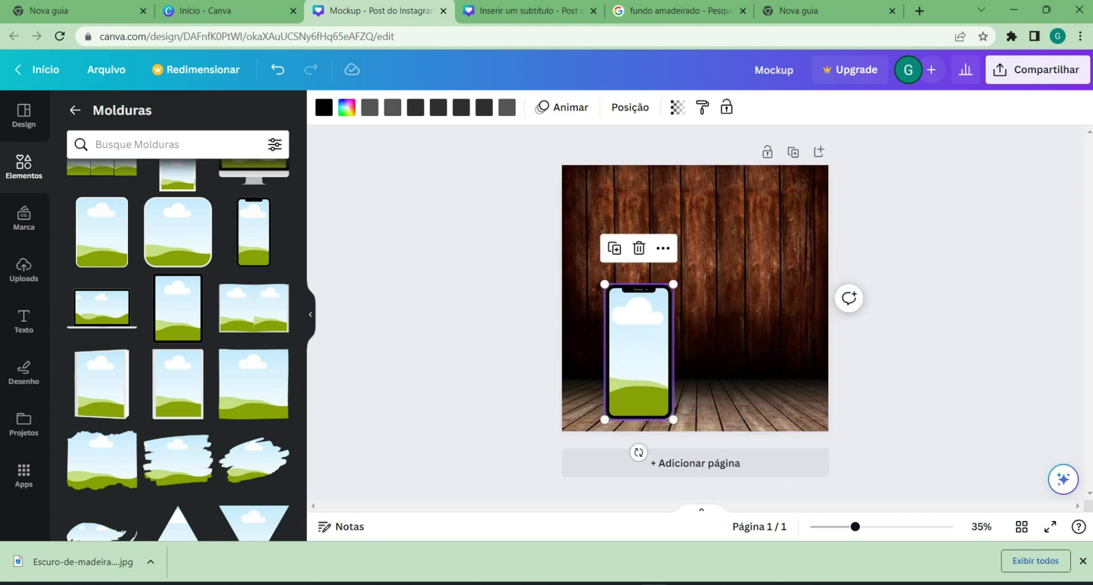
pyautogui.moveTo(673, 284); pyautogui.dragTo(692, 246)
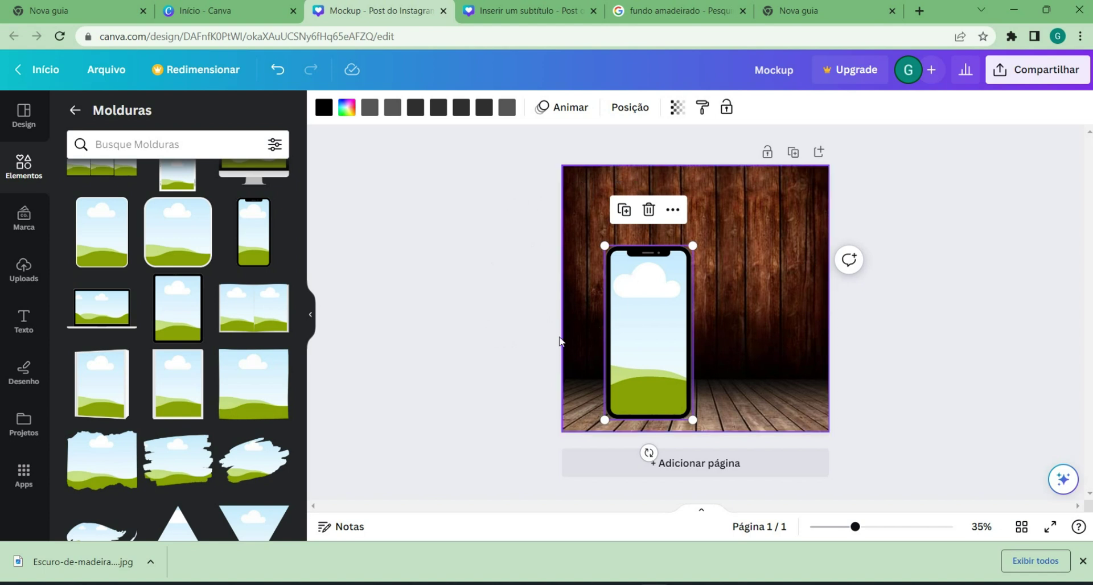
pyautogui.moveTo(515, 221); pyautogui.dragTo(497, 220)
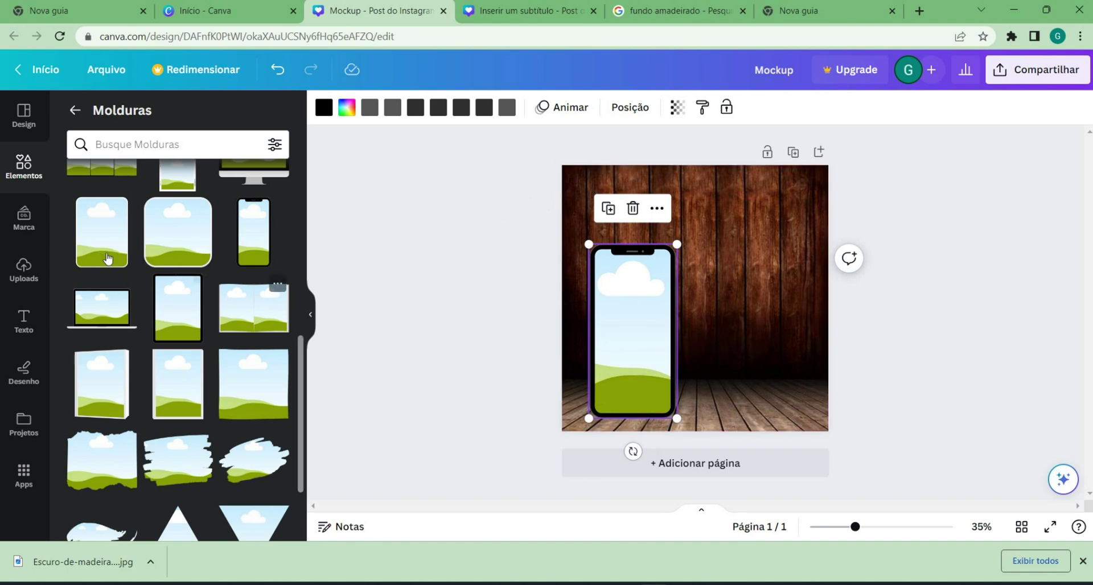
# Look through the frame collection for a second frame shape to go with the phone.
pyautogui.scroll(-5, 165, 307)
pyautogui.scroll(-10, 165, 306)
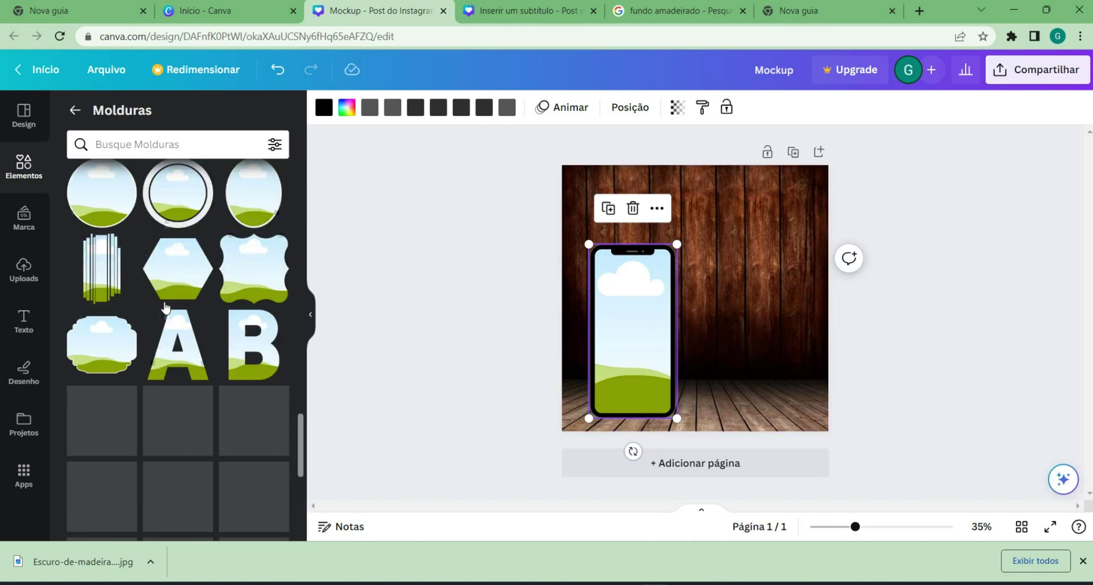
pyautogui.scroll(-4, 166, 307)
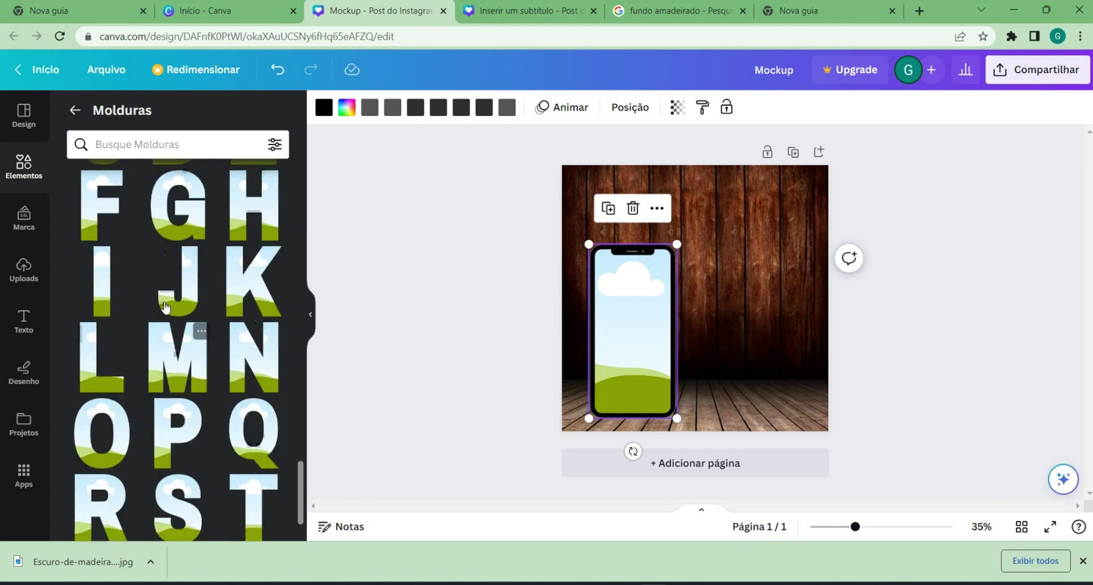
pyautogui.scroll(-4, 165, 308)
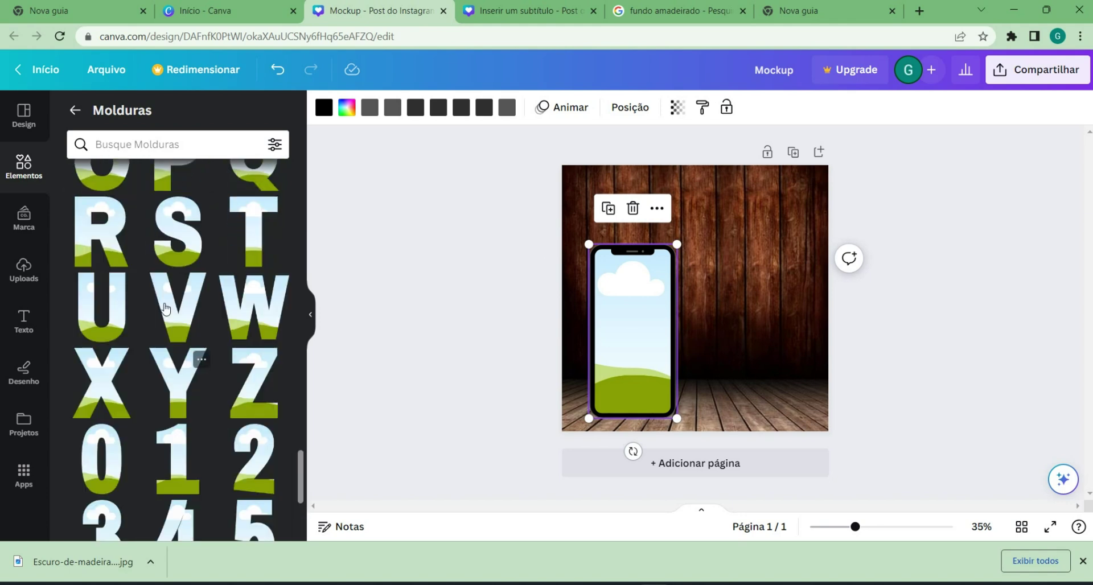
pyautogui.scroll(-3, 165, 307)
pyautogui.scroll(-5, 165, 307)
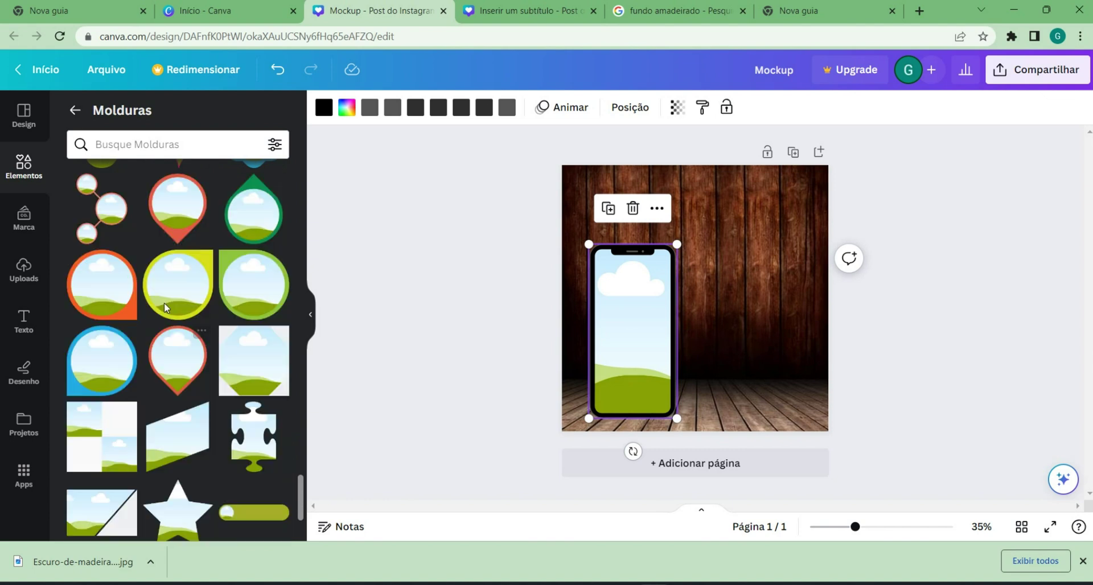
pyautogui.scroll(-5, 166, 307)
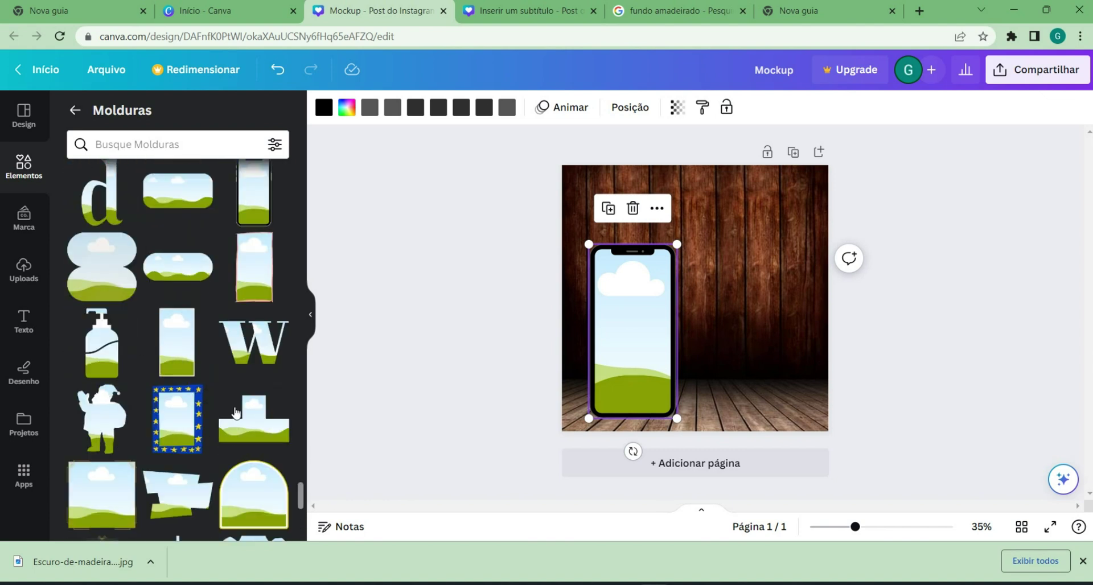
pyautogui.scroll(15, 245, 402)
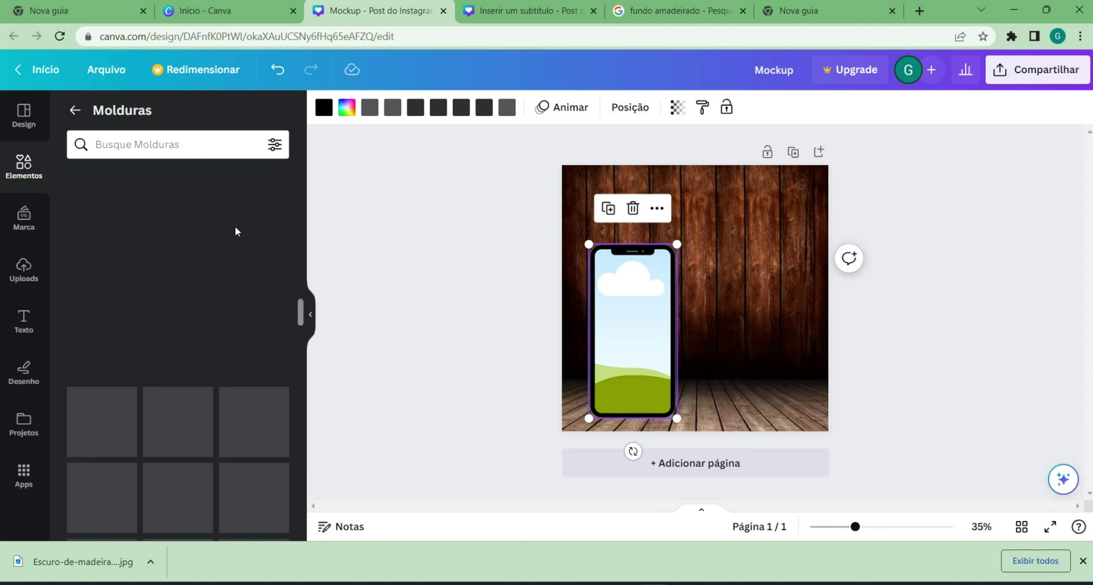
pyautogui.scroll(5, 238, 171)
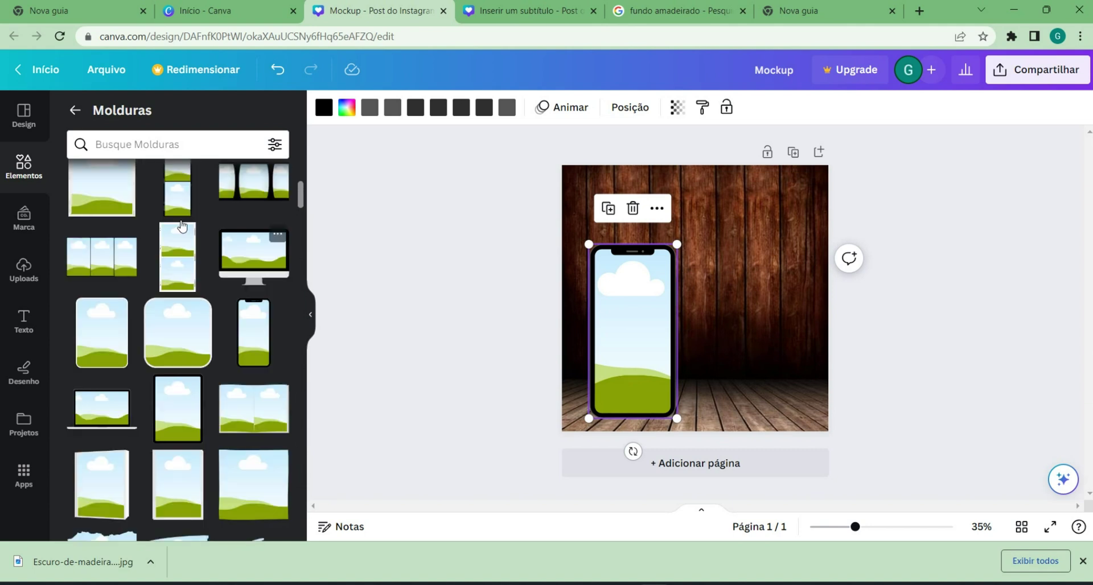
pyautogui.scroll(4, 140, 225)
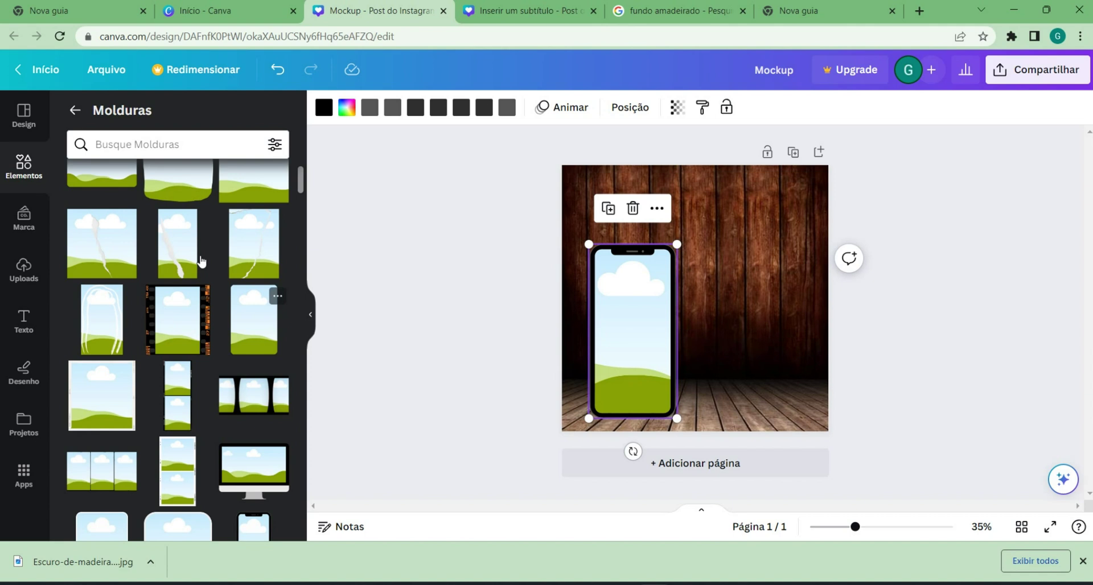
# Add the Round Corner Rectangle Frame and place it beside the smartphone on its right.
pyautogui.click(253, 319)
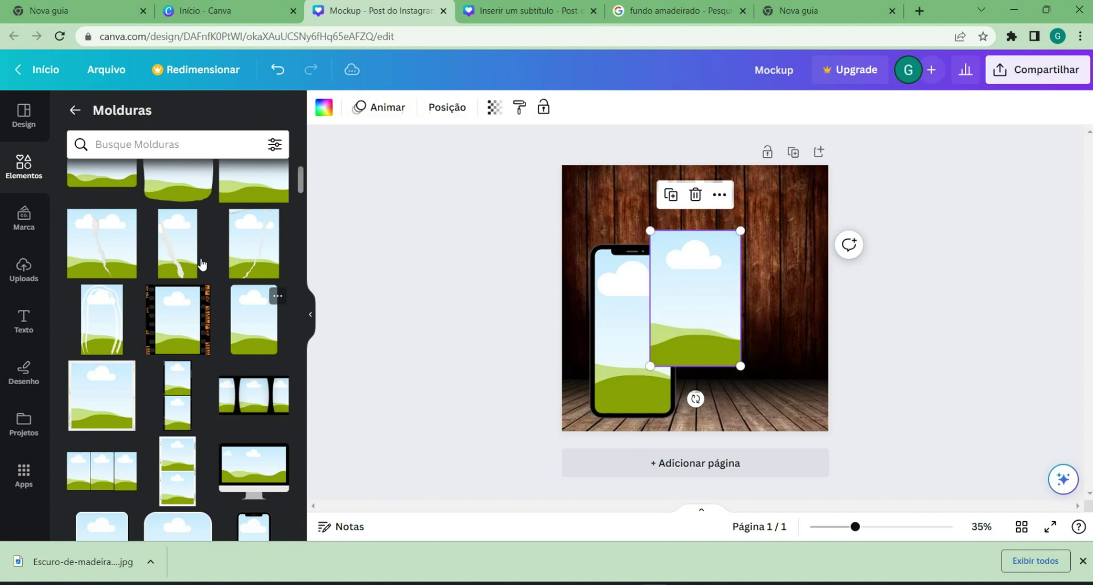
pyautogui.moveTo(706, 281); pyautogui.dragTo(752, 285)
pyautogui.moveTo(601, 228); pyautogui.dragTo(602, 228)
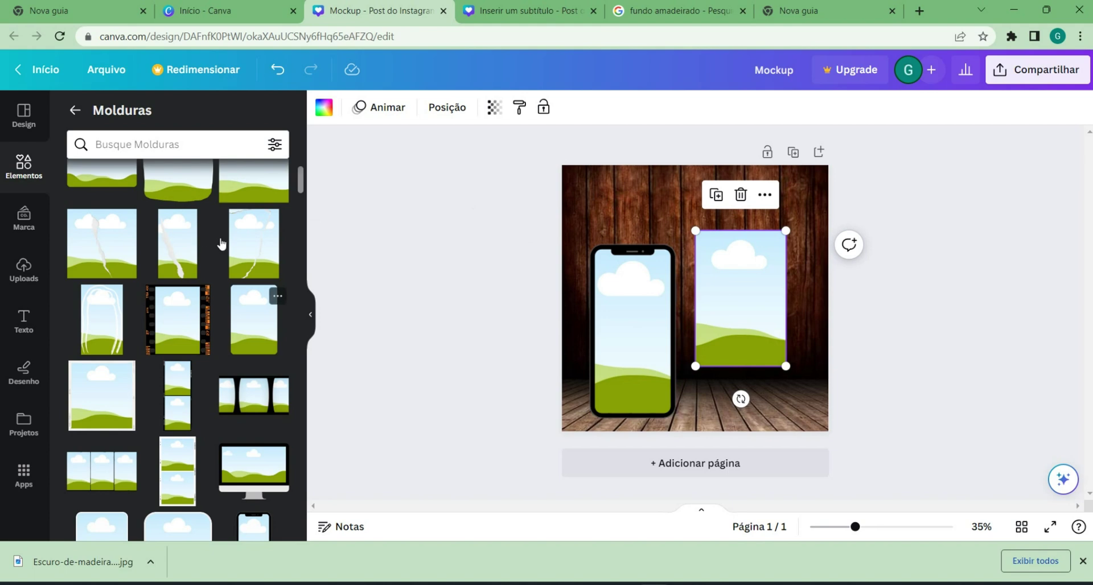
# Find related frames through the rounded rectangle's keyword "round corner frame" and add the narrow upright rectangle frame.
pyautogui.click(276, 296)
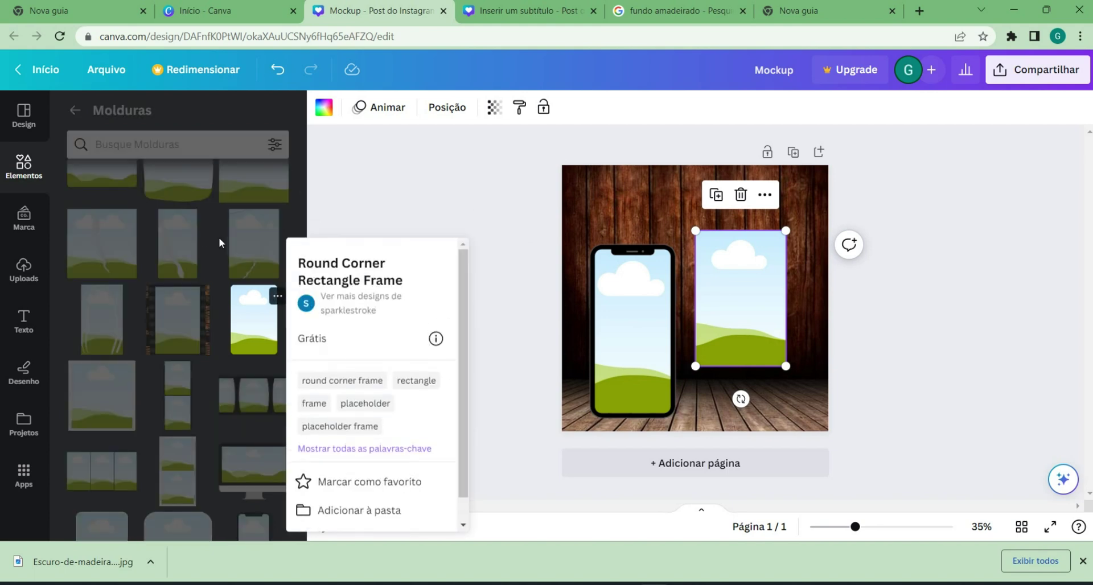
pyautogui.scroll(-1, 297, 345)
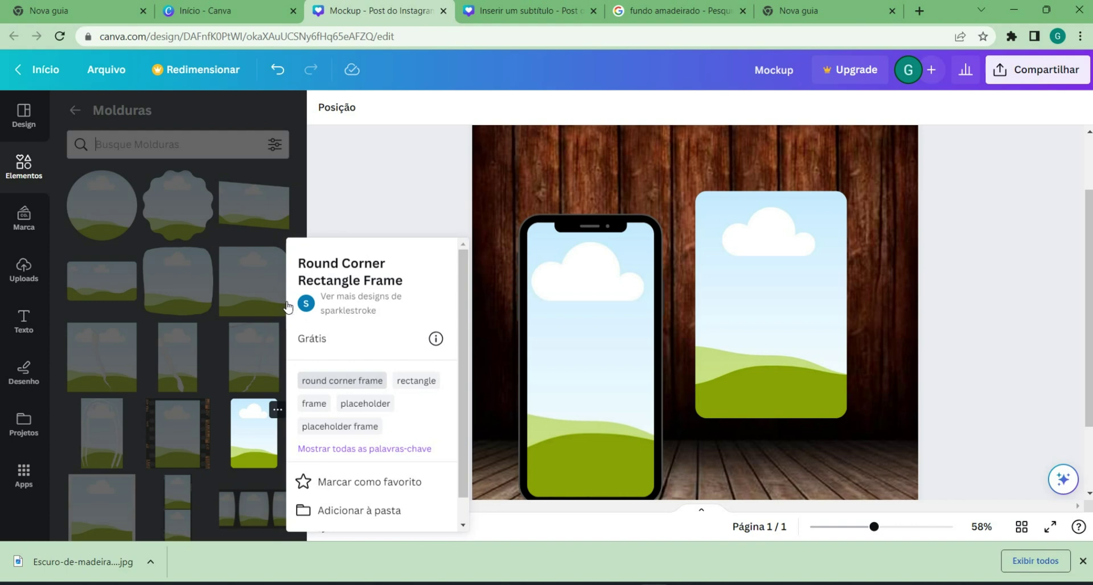
pyautogui.click(342, 381)
pyautogui.scroll(-5, 162, 260)
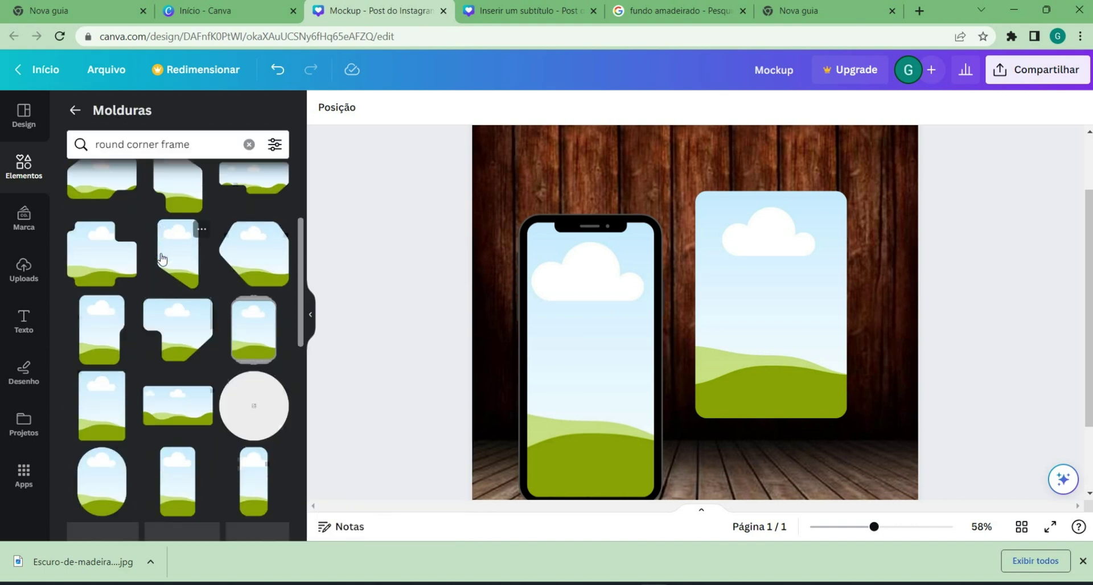
pyautogui.scroll(-5, 163, 260)
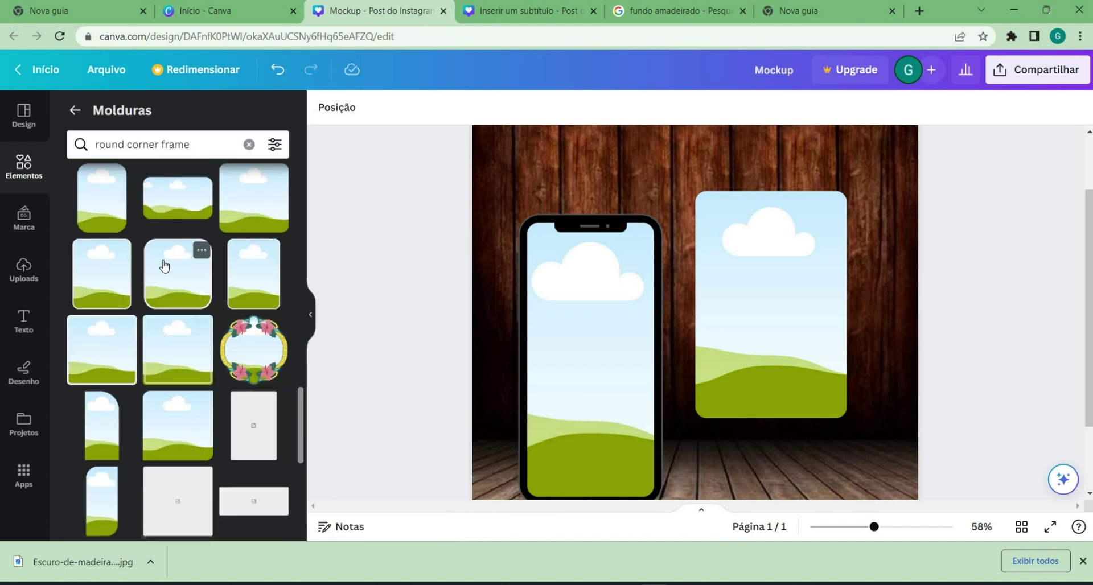
pyautogui.scroll(-10, 165, 266)
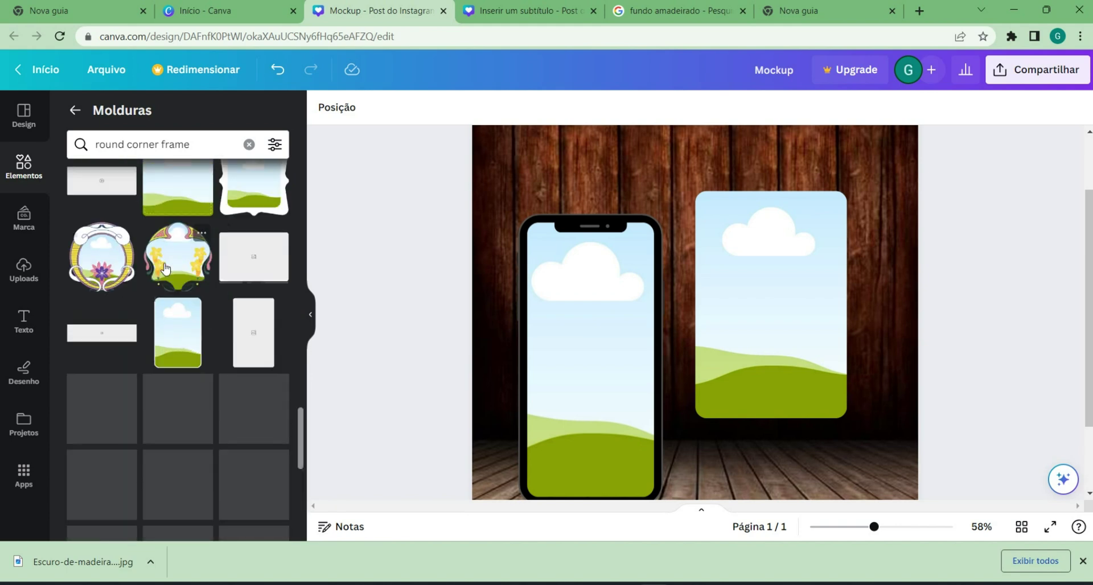
pyautogui.scroll(-1, 210, 263)
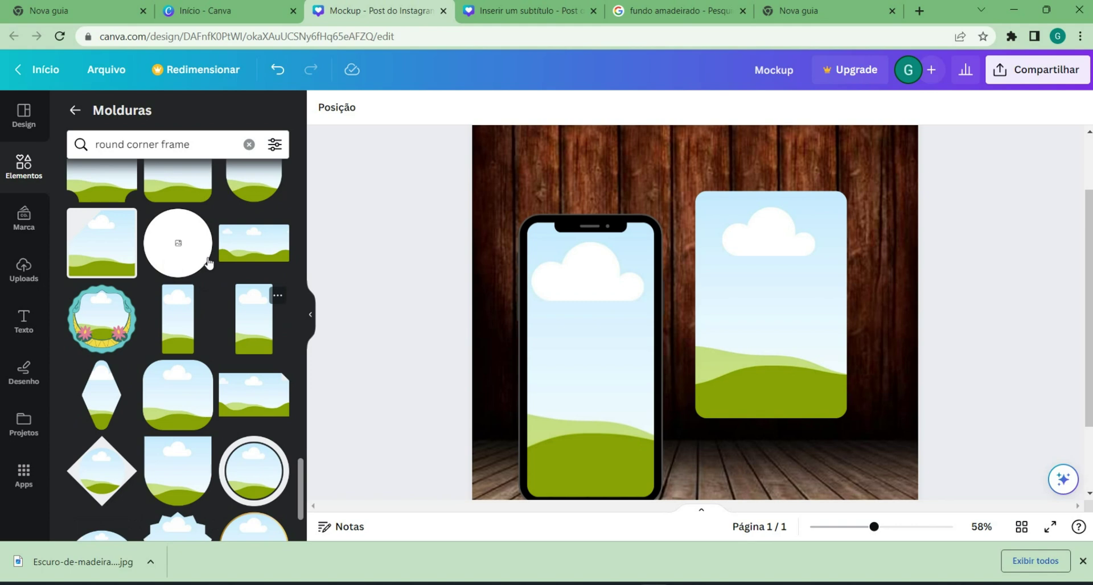
pyautogui.click(259, 322)
# Move the two rectangle frames apart to compare them, and delete the wider rounded one.
pyautogui.moveTo(689, 316); pyautogui.dragTo(659, 321)
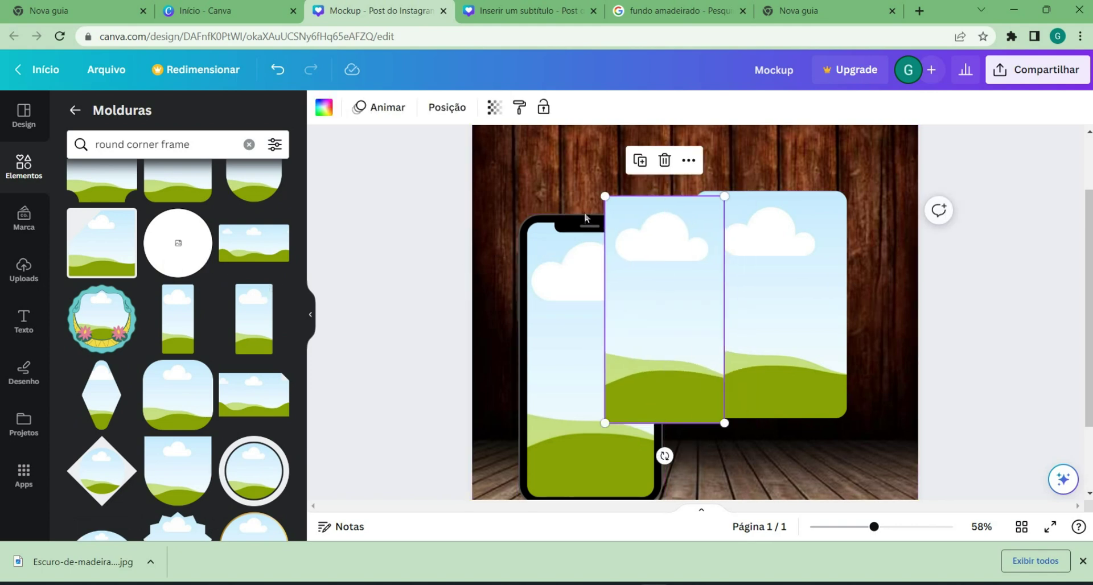
pyautogui.moveTo(814, 273); pyautogui.dragTo(865, 271)
pyautogui.moveTo(629, 268)
pyautogui.mouseDown()
pyautogui.moveTo(642, 277)
pyautogui.moveTo(643, 262)
pyautogui.mouseUp()
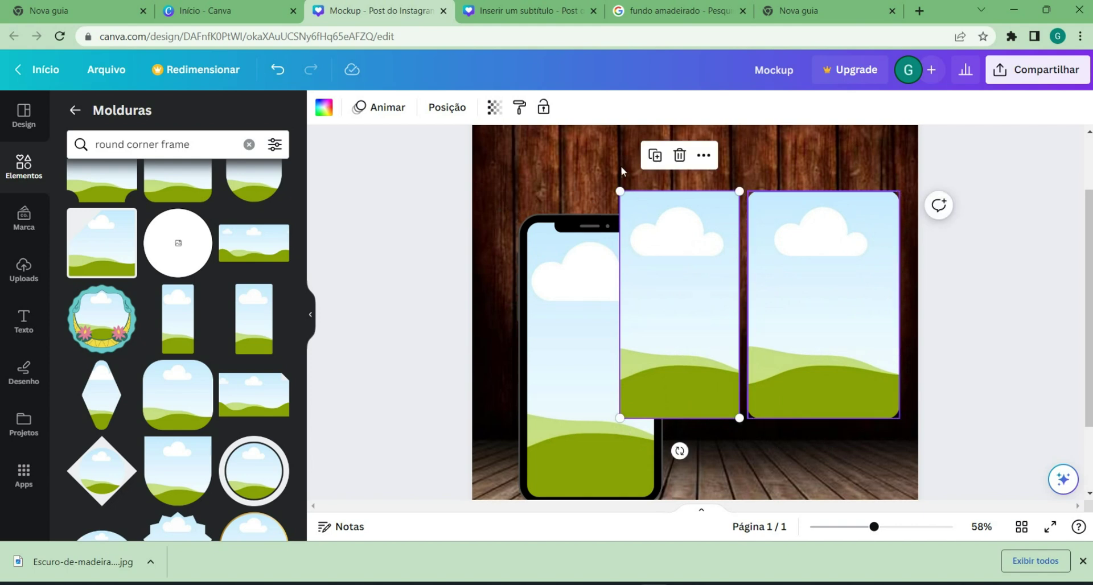
pyautogui.press('Tab')
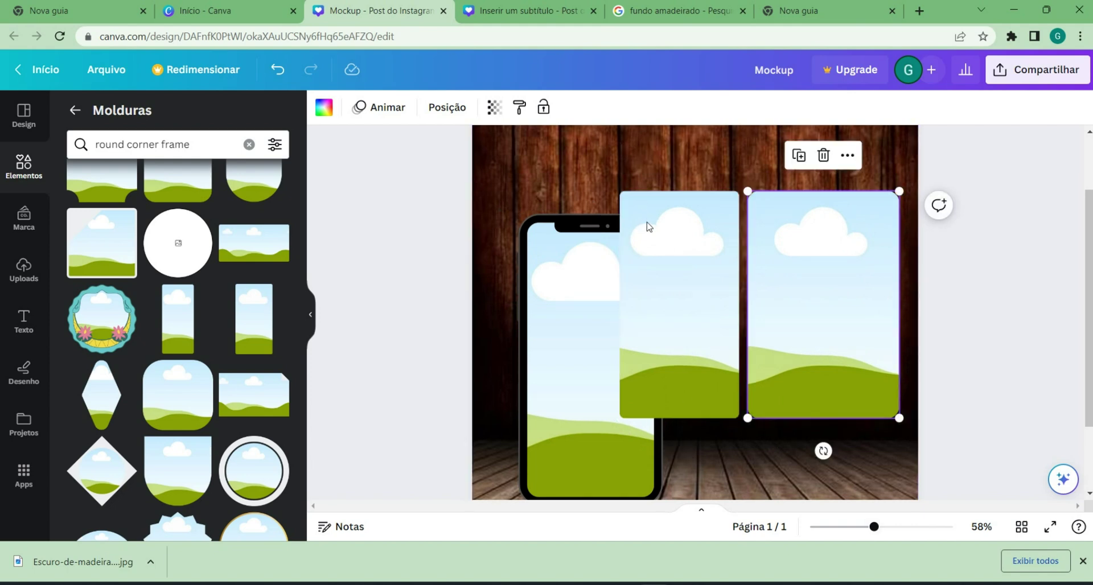
pyautogui.press('Delete')
# Place the narrow rectangle frame to the right of the smartphone and enlarge it until it is taller than the phone.
pyautogui.moveTo(647, 226); pyautogui.dragTo(710, 282)
pyautogui.moveTo(801, 246); pyautogui.dragTo(854, 145)
pyautogui.scroll(-5, 697, 427)
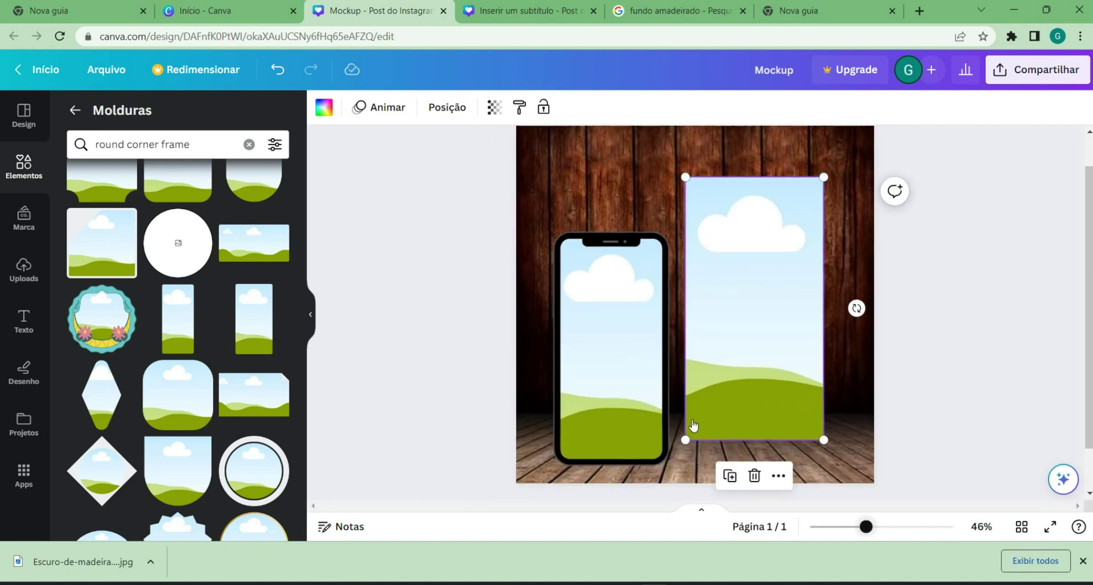
pyautogui.moveTo(791, 333); pyautogui.dragTo(778, 340)
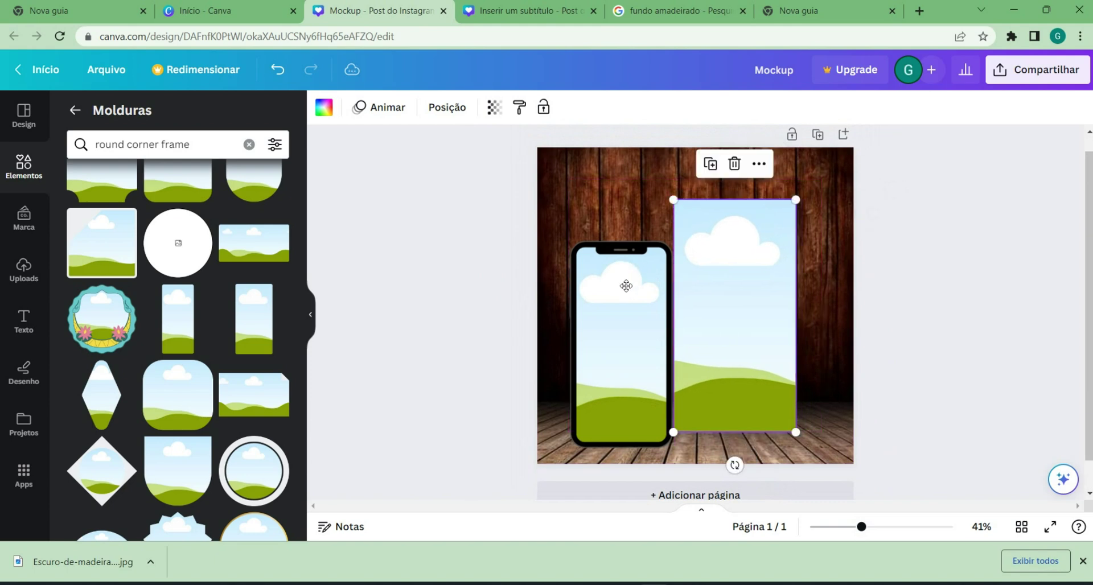
# Tilt the narrow rectangle frame slightly clockwise and reposition the smartphone frame at about X 128 px, Y 305 px.
pyautogui.moveTo(585, 372); pyautogui.dragTo(575, 373)
pyautogui.moveTo(714, 400); pyautogui.dragTo(728, 405)
pyautogui.moveTo(615, 337); pyautogui.dragTo(621, 332)
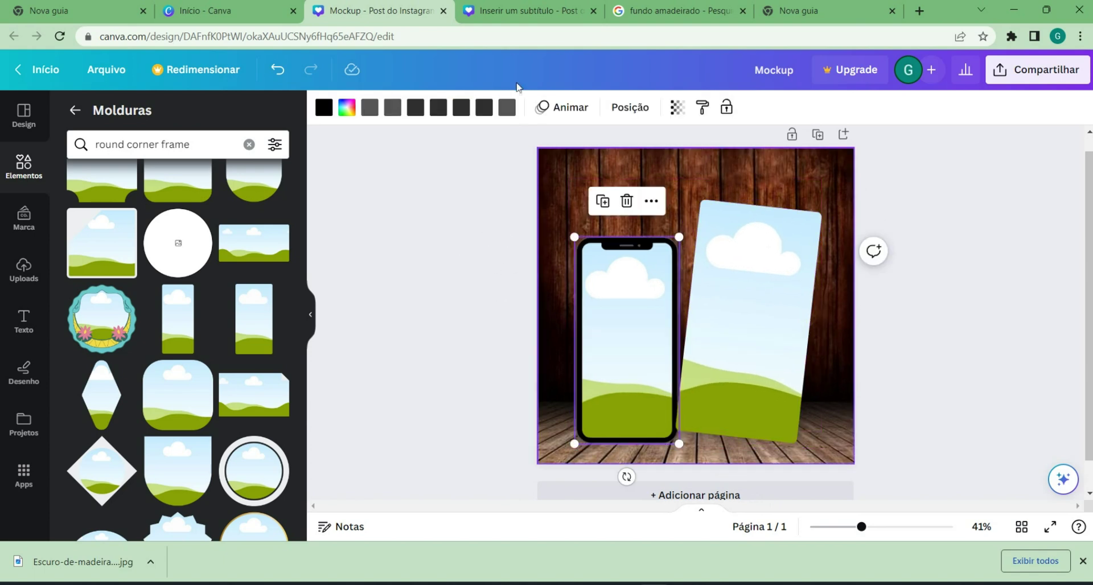
# Slightly enlarge the smartphone frame and the tilted rectangle frame, keeping them side by side.
pyautogui.click(629, 107)
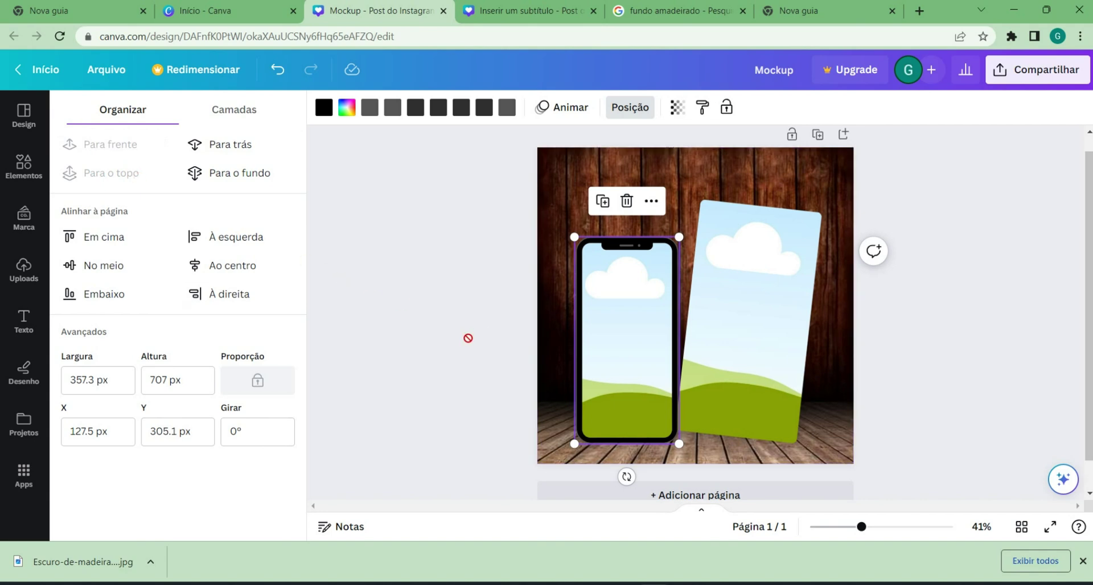
pyautogui.click(346, 288)
pyautogui.hotkey('ctrl', 'z')
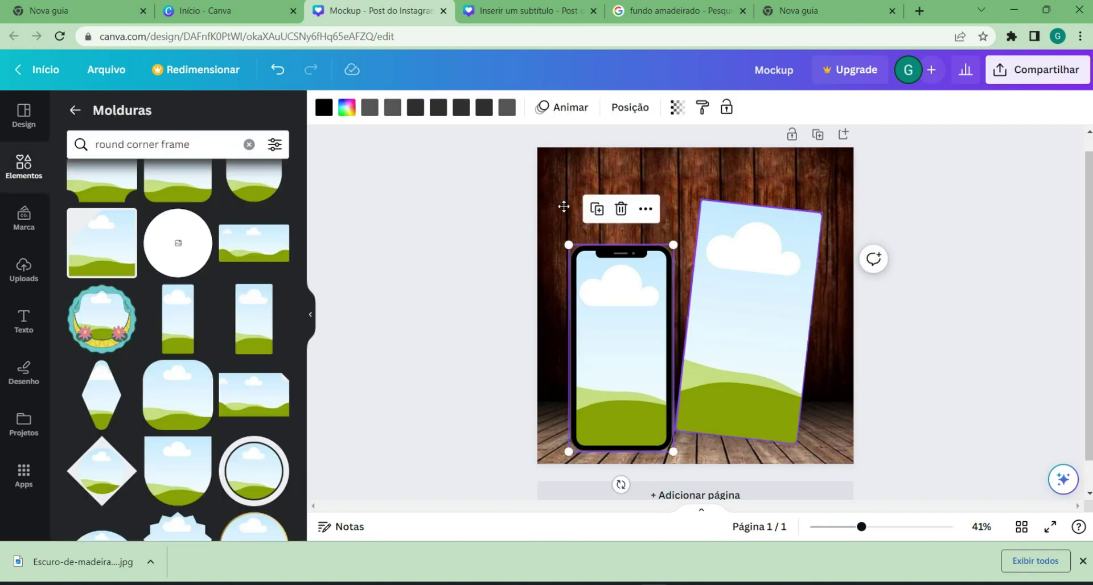
pyautogui.moveTo(674, 245); pyautogui.dragTo(679, 229)
pyautogui.moveTo(765, 289); pyautogui.dragTo(765, 291)
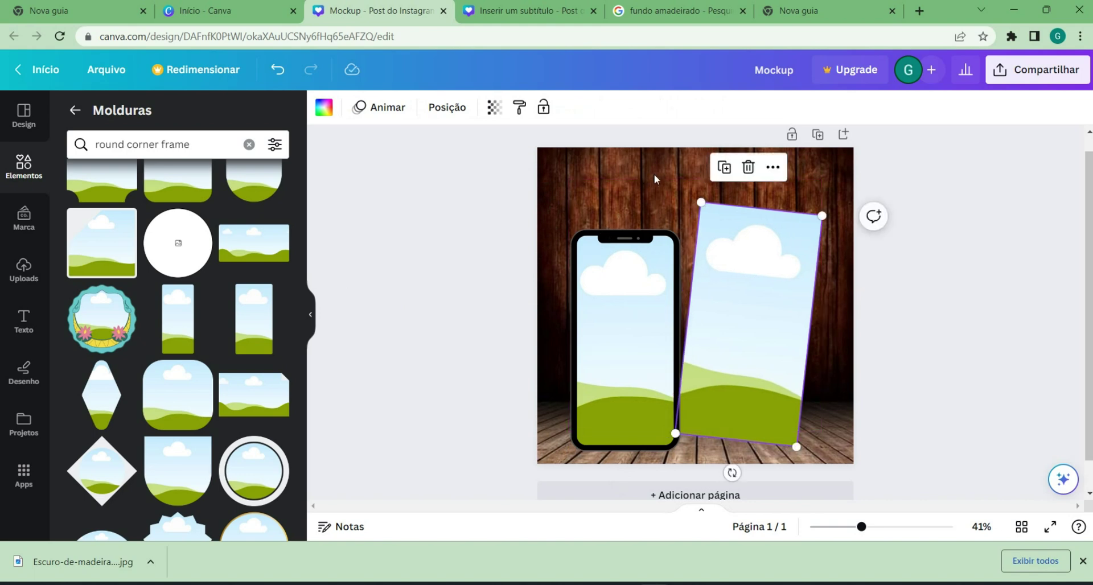
pyautogui.moveTo(821, 215); pyautogui.dragTo(828, 207)
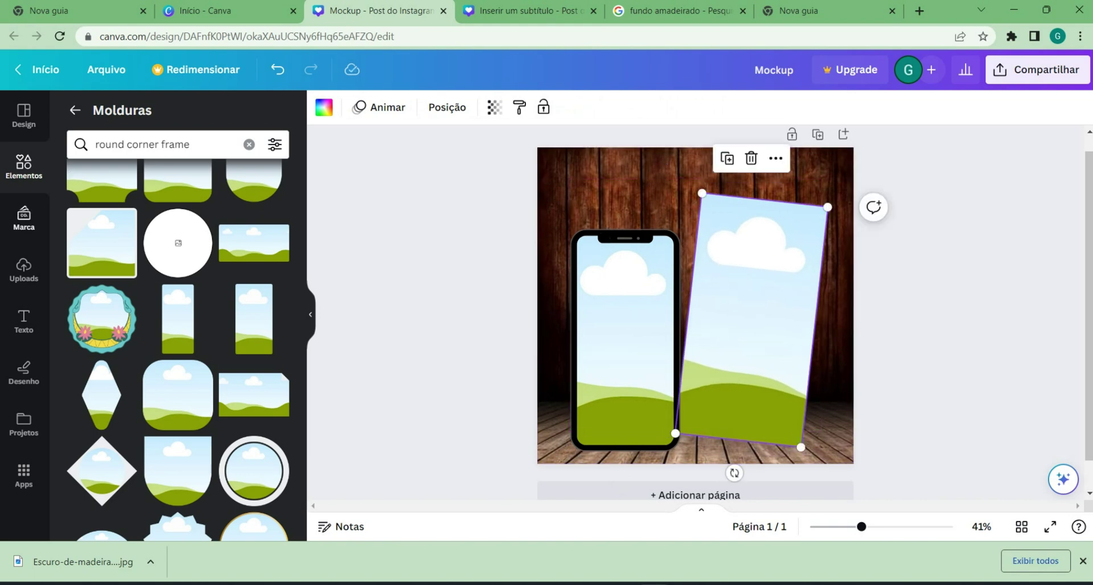
# Fill the smartphone frame with the uploaded dark blue "PAIS" party invitation.
pyautogui.click(24, 269)
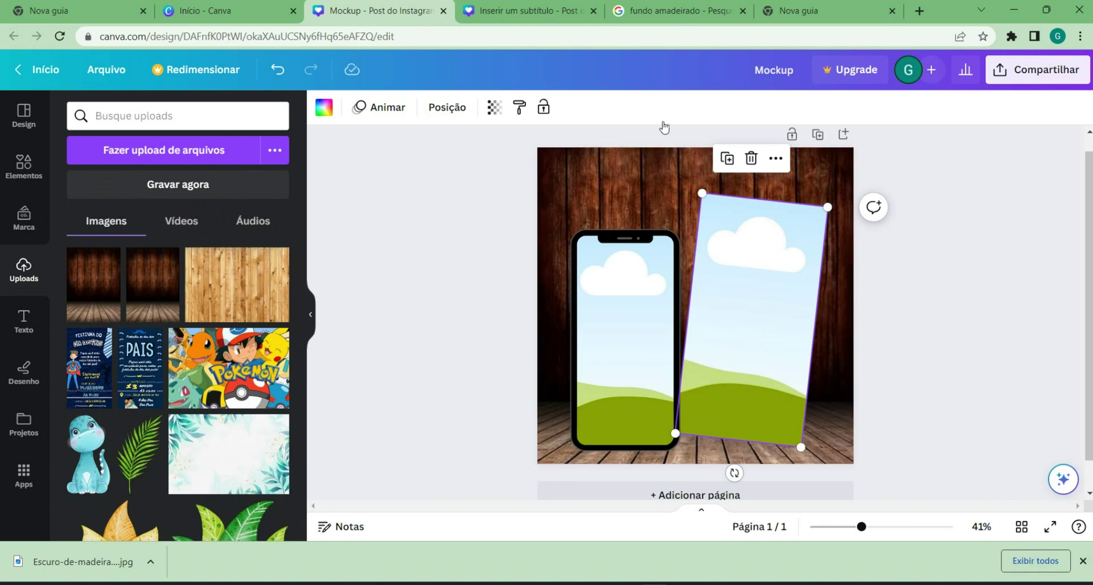
pyautogui.press('Escape')
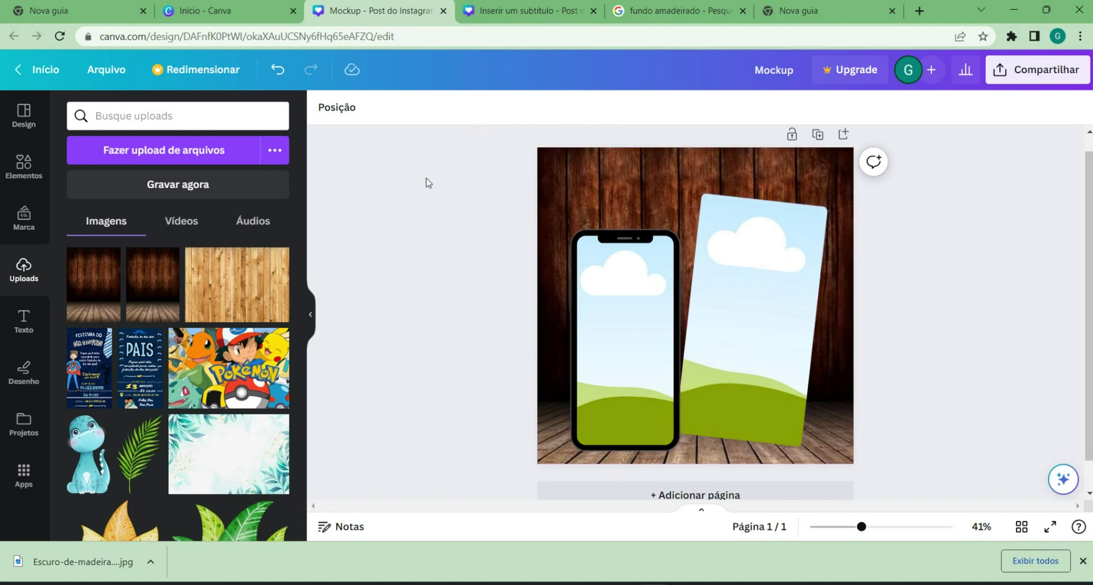
pyautogui.click(140, 367)
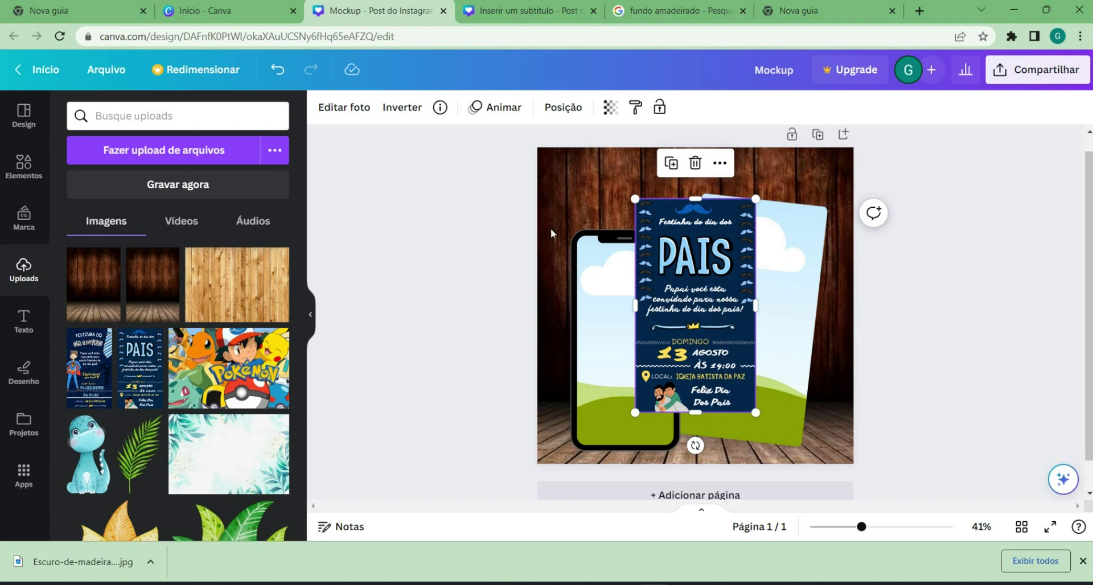
pyautogui.moveTo(553, 208); pyautogui.dragTo(526, 234)
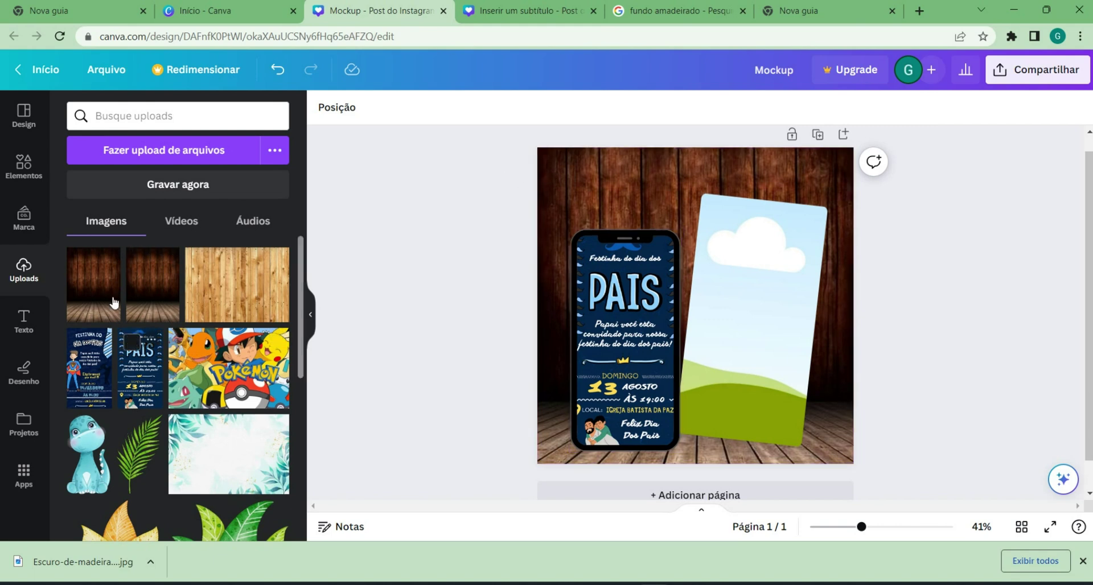
# Fill the tilted rectangle frame with the same "PAIS" invitation and slightly enlarge that frame.
pyautogui.click(140, 367)
pyautogui.moveTo(570, 213); pyautogui.dragTo(587, 219)
pyautogui.click(585, 275)
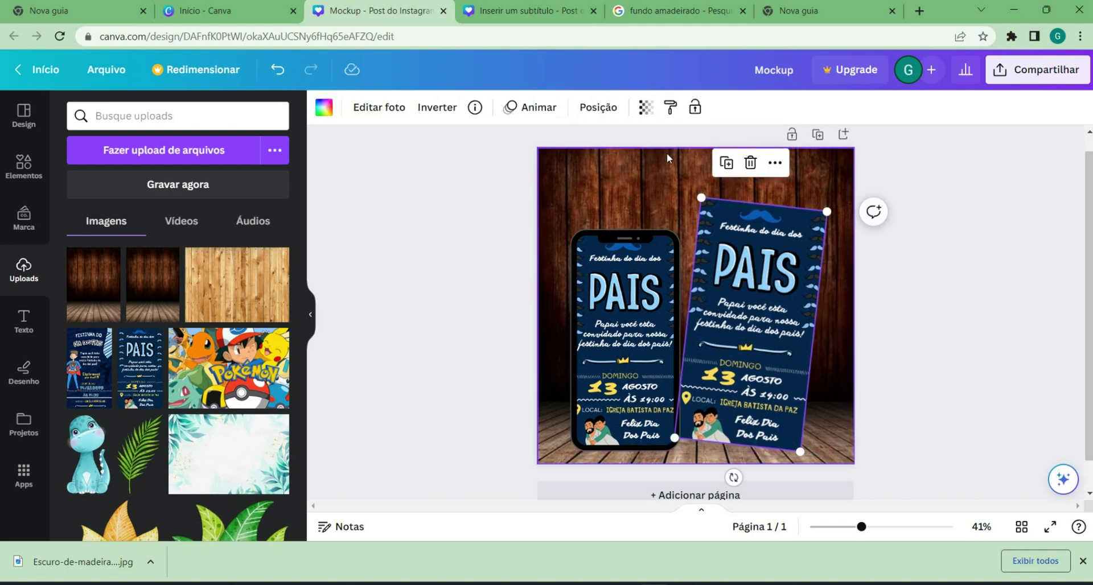
pyautogui.moveTo(661, 167); pyautogui.dragTo(664, 161)
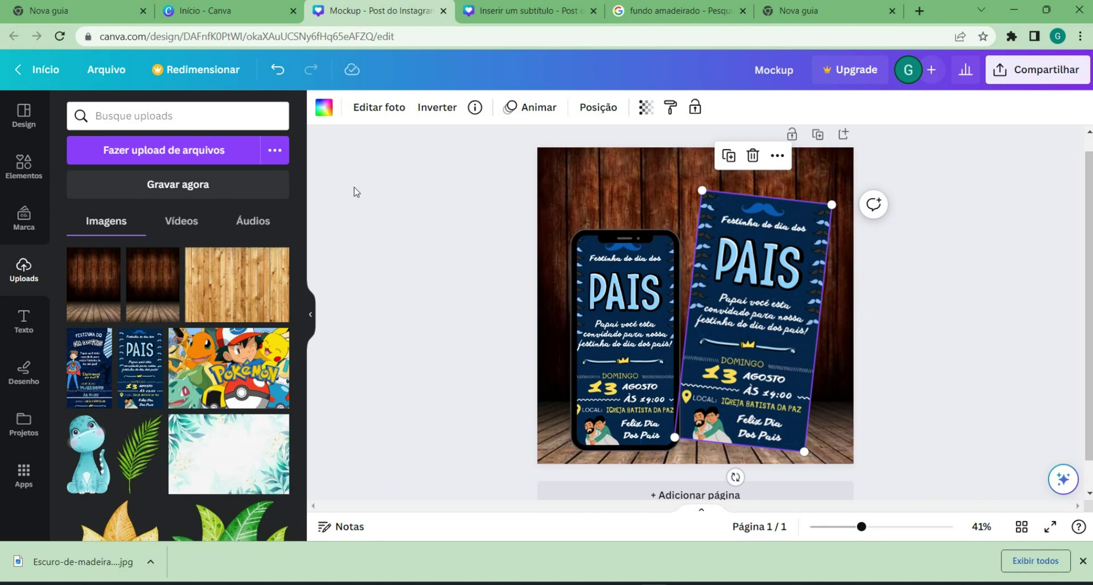
pyautogui.click(469, 252)
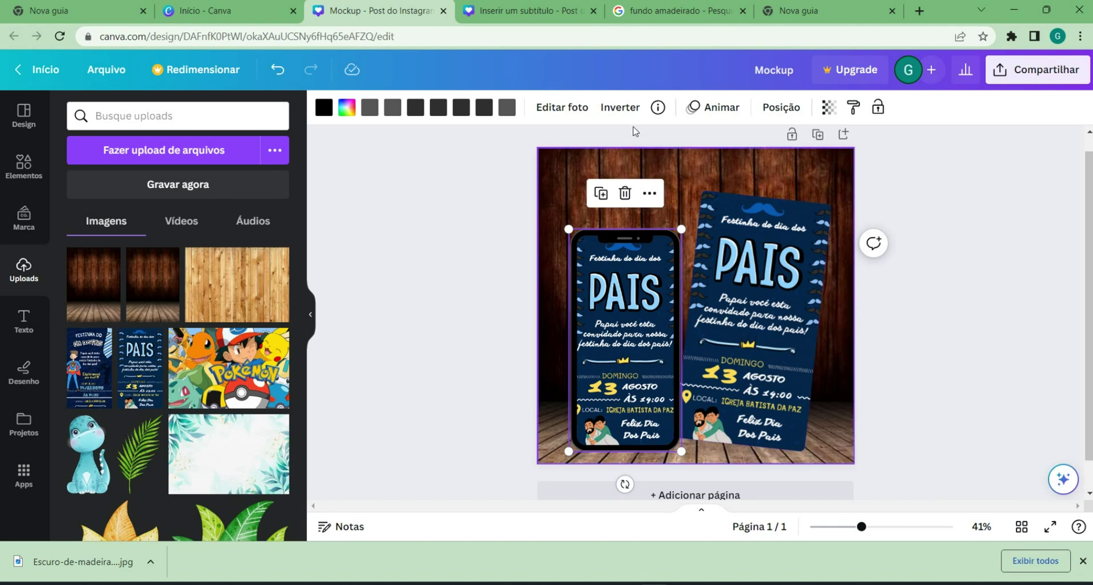
pyautogui.click(633, 129)
pyautogui.click(324, 202)
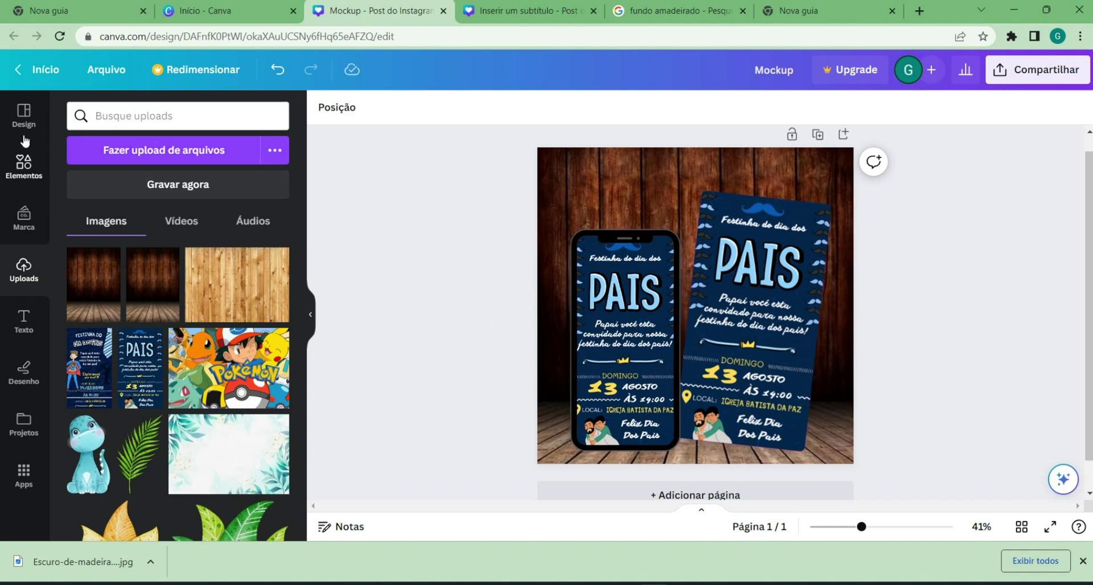
# Search the elements for "sombra" and browse all graphic results for a flat dark oval shadow.
pyautogui.click(24, 164)
pyautogui.click(73, 108)
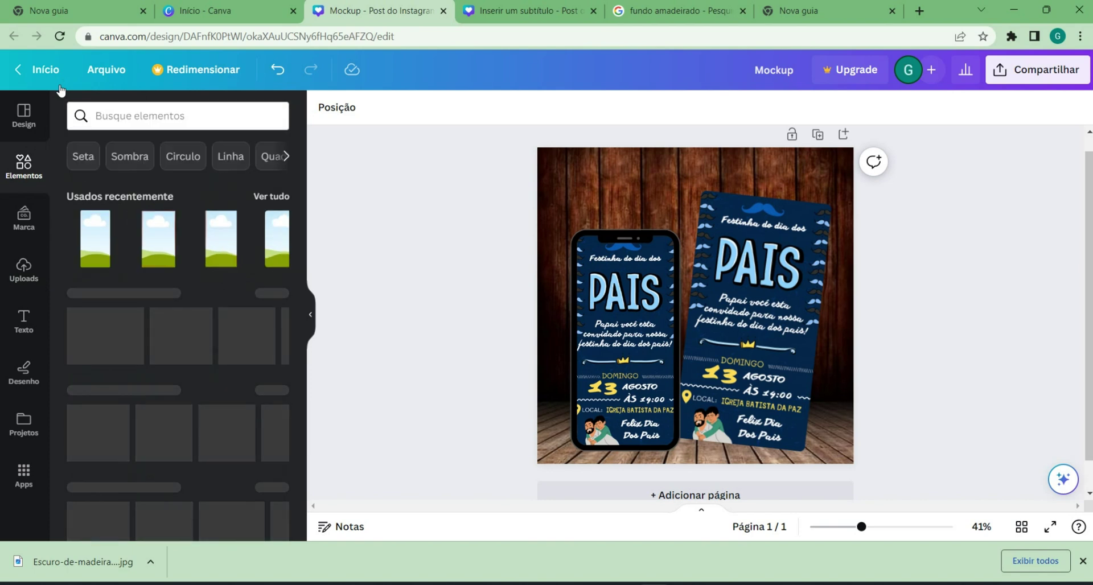
pyautogui.click(99, 115)
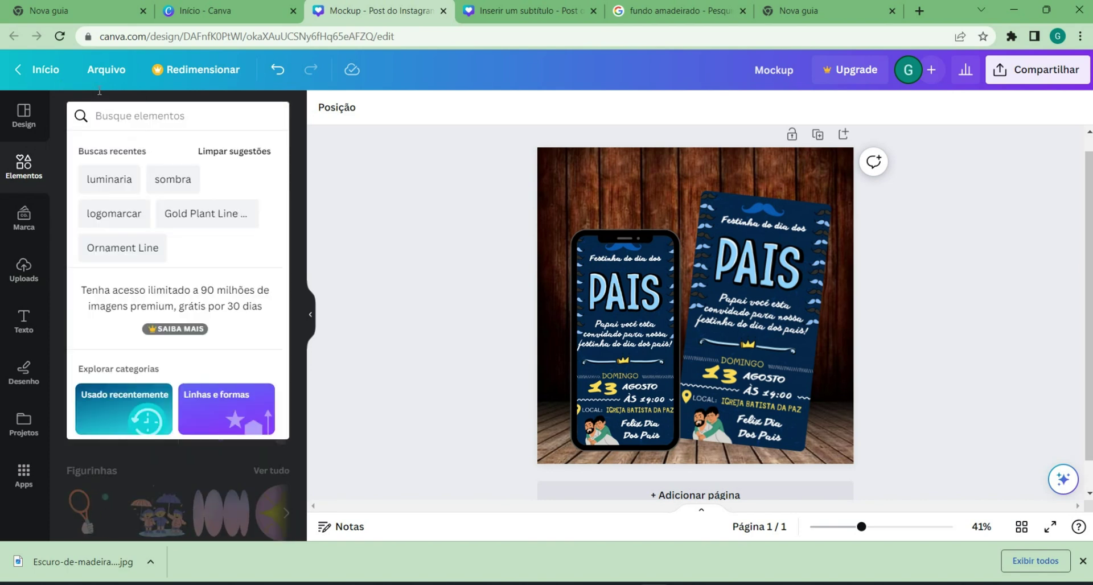
pyautogui.write('sombra')
pyautogui.press('Return')
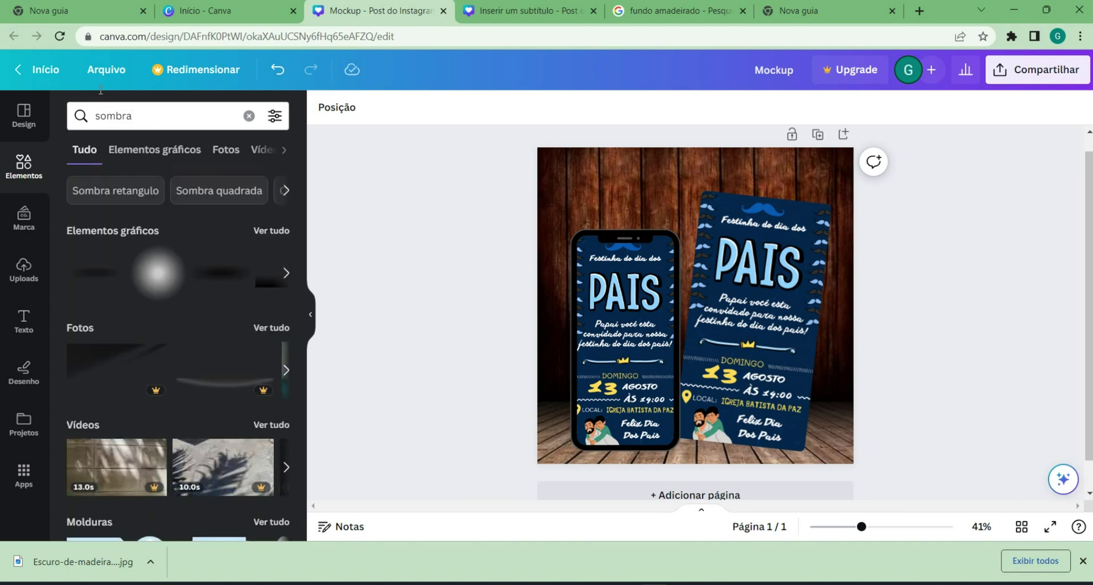
pyautogui.click(271, 230)
pyautogui.scroll(-2, 176, 219)
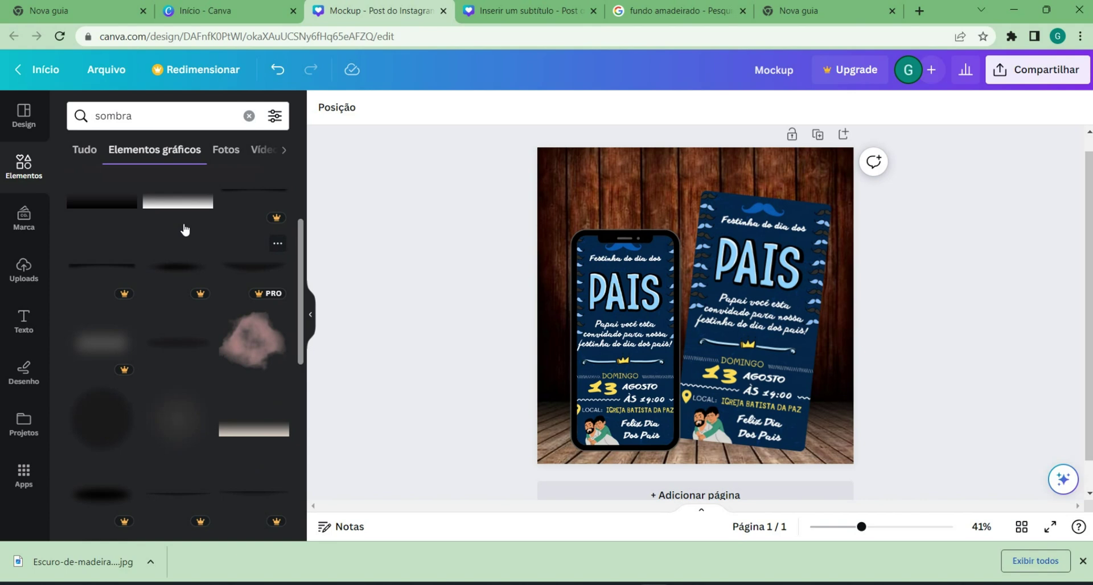
pyautogui.scroll(-1, 185, 230)
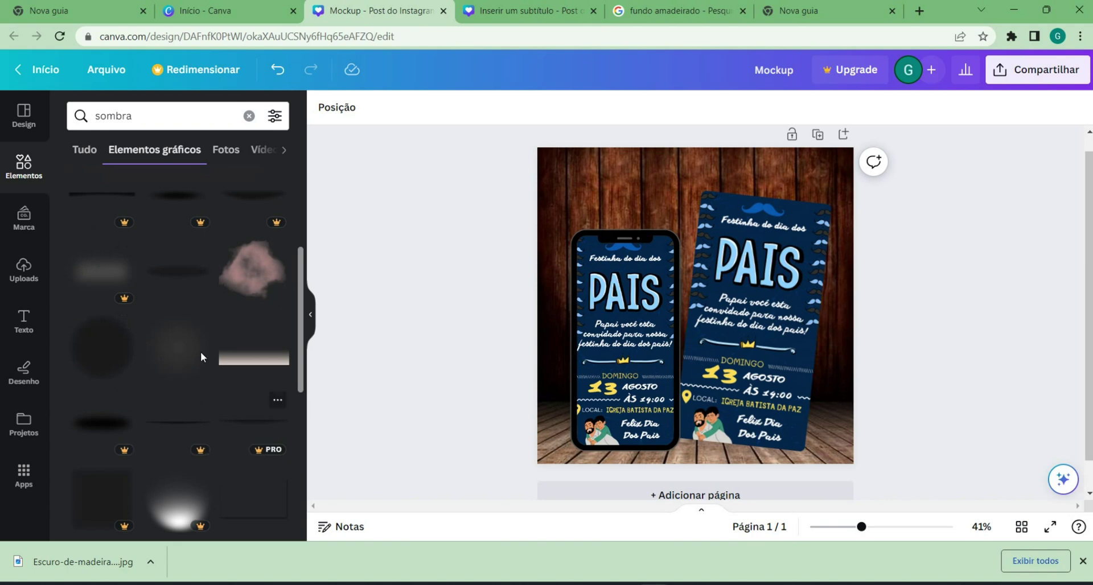
# Add the flat oval shadow, shrink it to about 362 by 95 px, and place it behind the tilted invitation's lower edge.
pyautogui.click(143, 216)
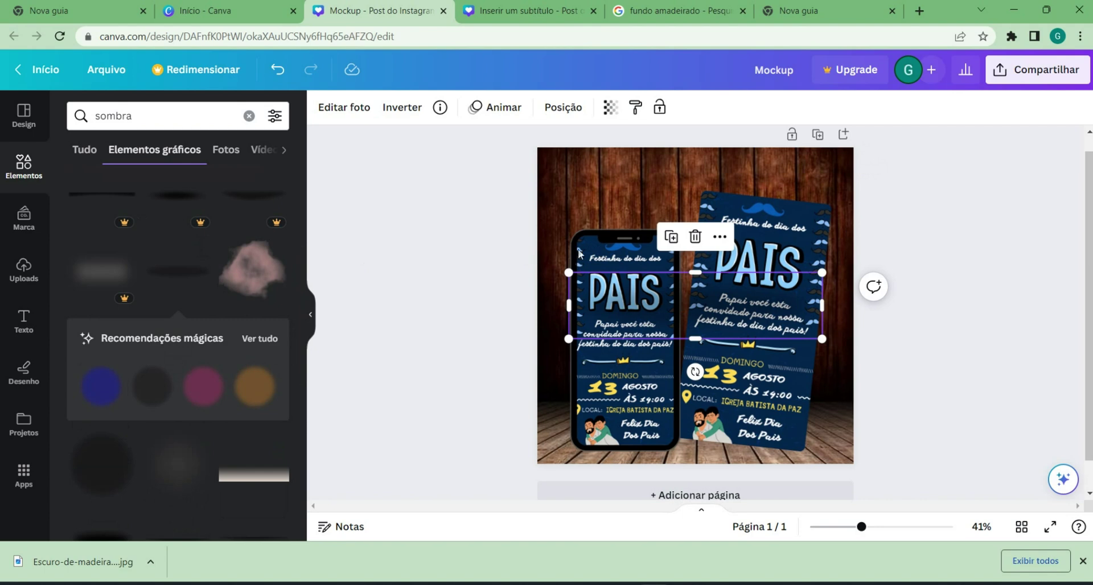
pyautogui.moveTo(568, 238); pyautogui.dragTo(489, 149)
pyautogui.moveTo(375, 184); pyautogui.dragTo(515, 147)
pyautogui.moveTo(675, 174); pyautogui.dragTo(723, 460)
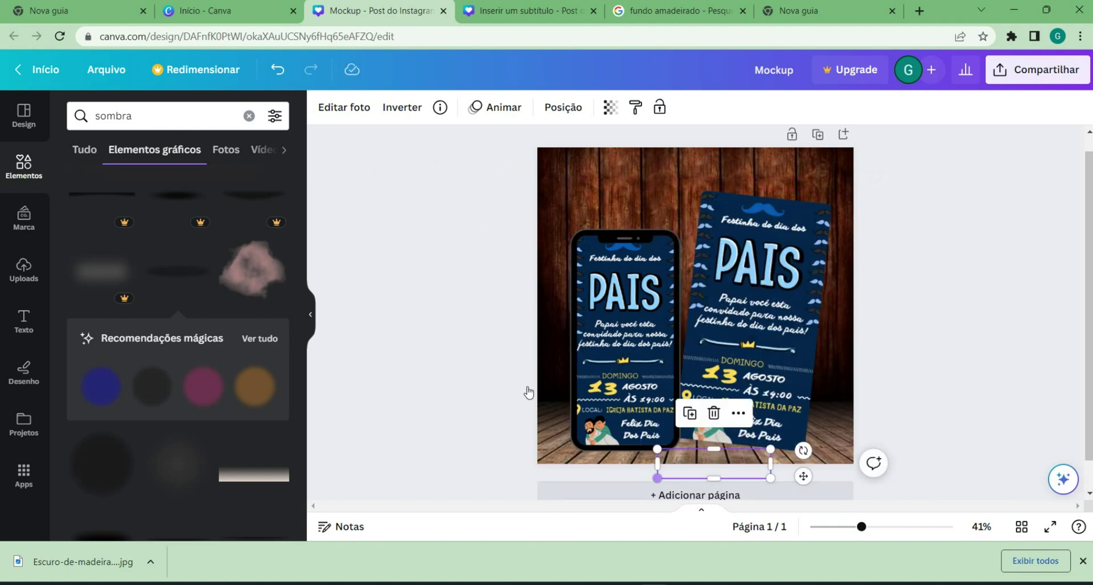
pyautogui.moveTo(658, 478); pyautogui.dragTo(664, 476)
pyautogui.moveTo(565, 370)
pyautogui.mouseDown()
pyautogui.moveTo(566, 310)
pyautogui.moveTo(555, 362)
pyautogui.mouseUp()
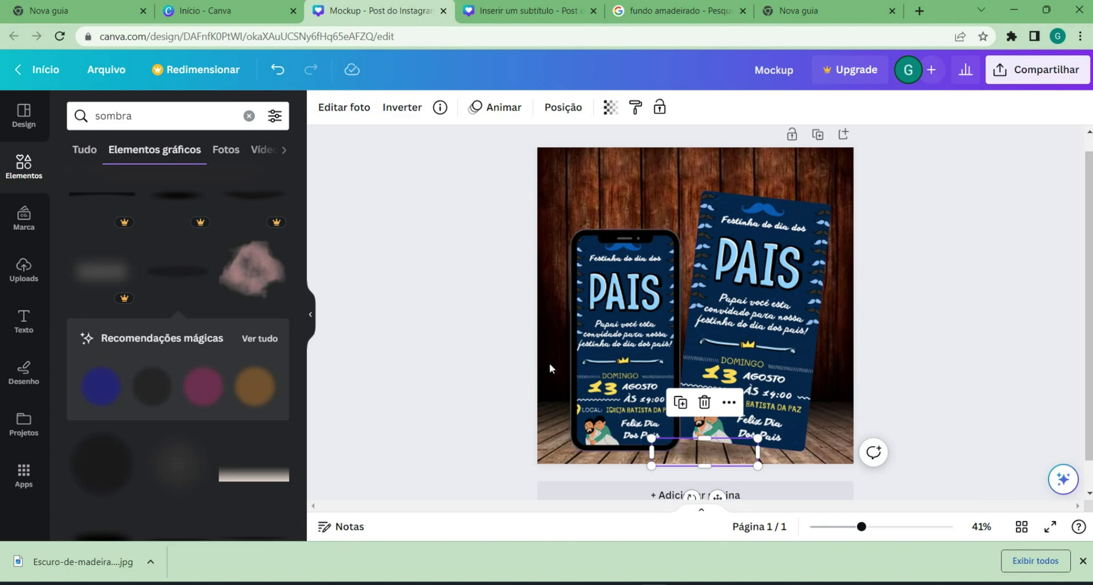
pyautogui.moveTo(549, 363); pyautogui.dragTo(563, 363)
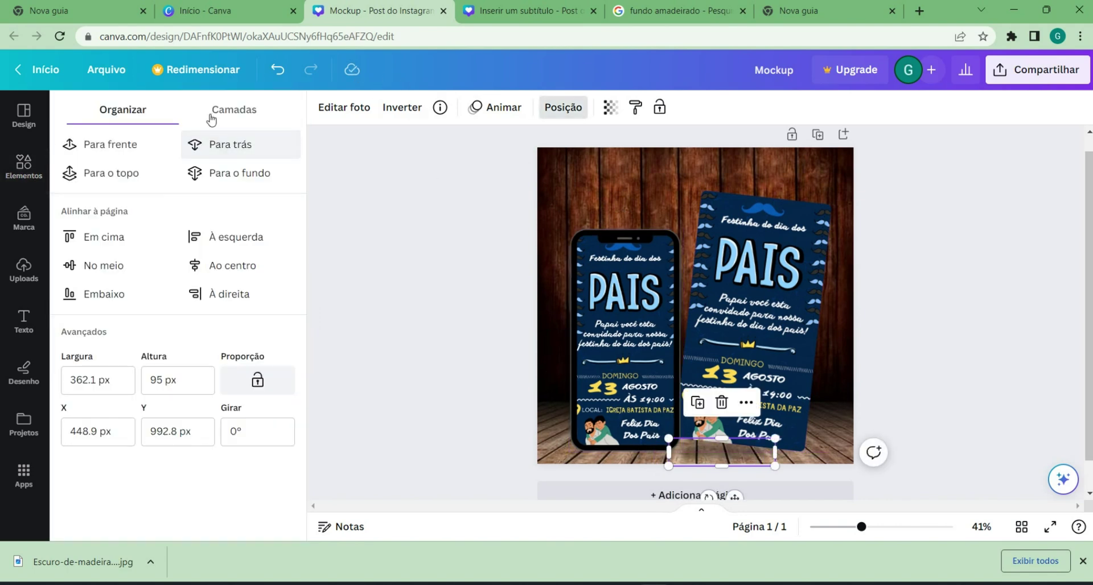
pyautogui.click(383, 265)
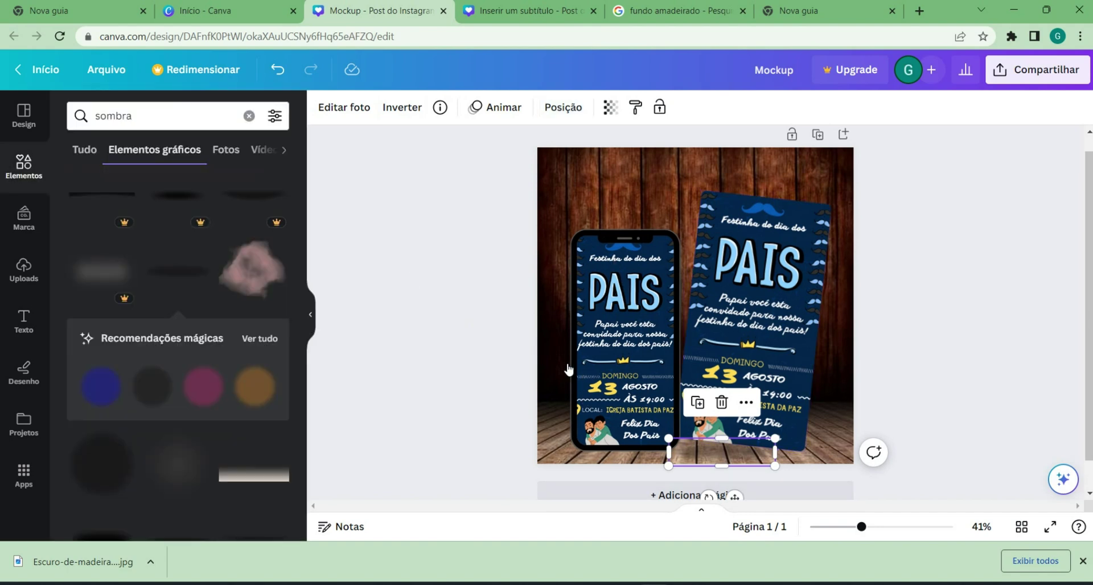
# Shrink the shadow to about 309 by 81 px and nudge it into place under the tilted invitation's lower edge.
pyautogui.moveTo(775, 465); pyautogui.dragTo(716, 449)
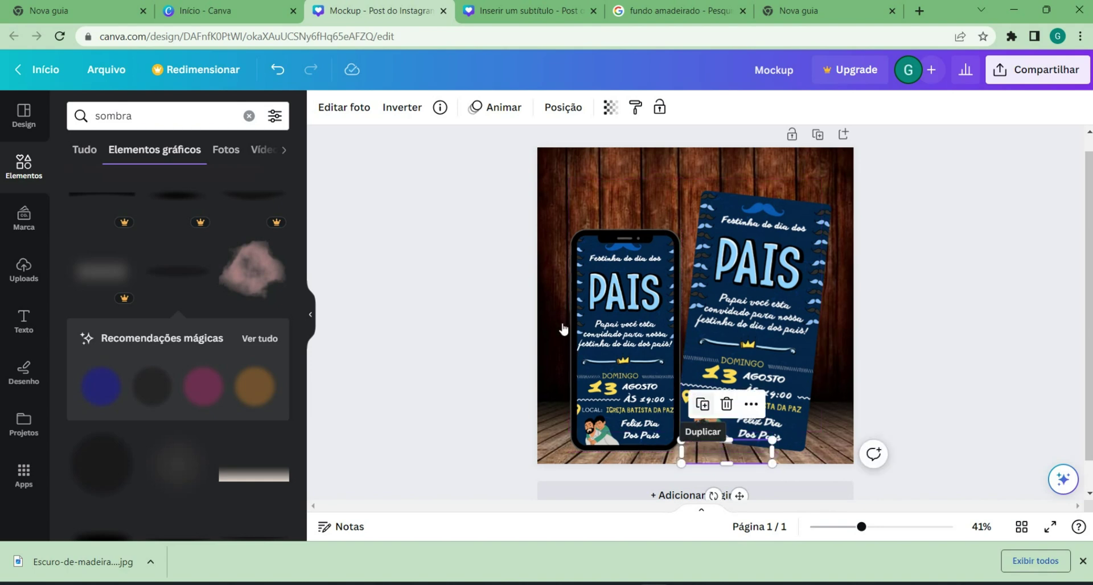
pyautogui.hotkey('shift', 'Right')
pyautogui.hotkey('shift', 'Right')
pyautogui.hotkey('shift', 'Down')
pyautogui.hotkey('shift', 'Down')
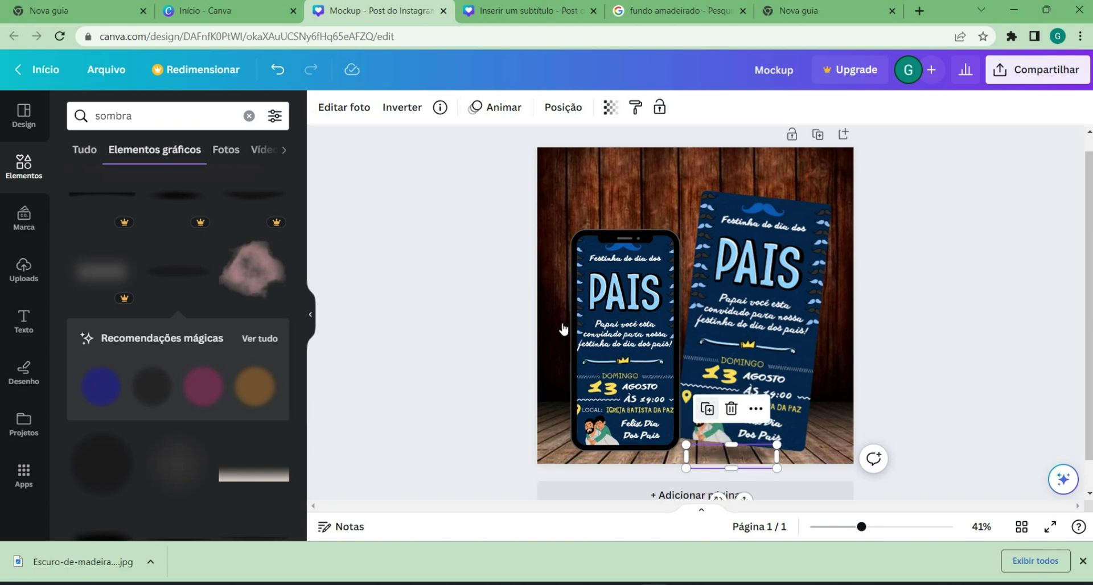
pyautogui.hotkey('shift', 'Right')
pyautogui.hotkey('shift', 'Right')
pyautogui.hotkey('shift', 'Down')
pyautogui.hotkey('shift', 'Down')
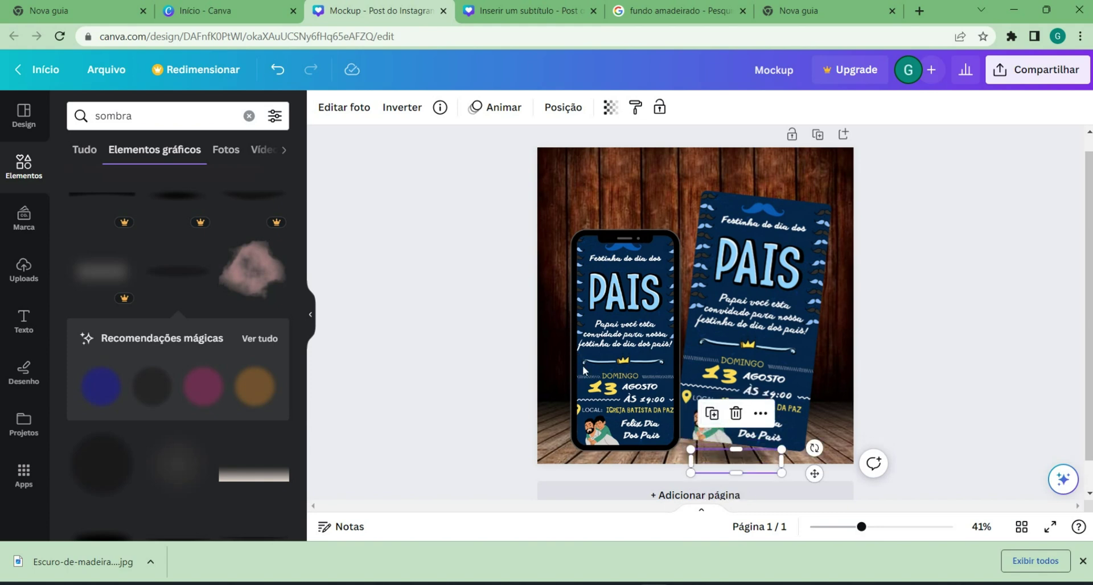
pyautogui.hotkey('shift', 'Left')
pyautogui.hotkey('shift', 'Left')
pyautogui.hotkey('shift', 'Up')
pyautogui.hotkey('shift', 'Up')
pyautogui.hotkey('shift', 'Up')
pyautogui.hotkey('shift', 'Up')
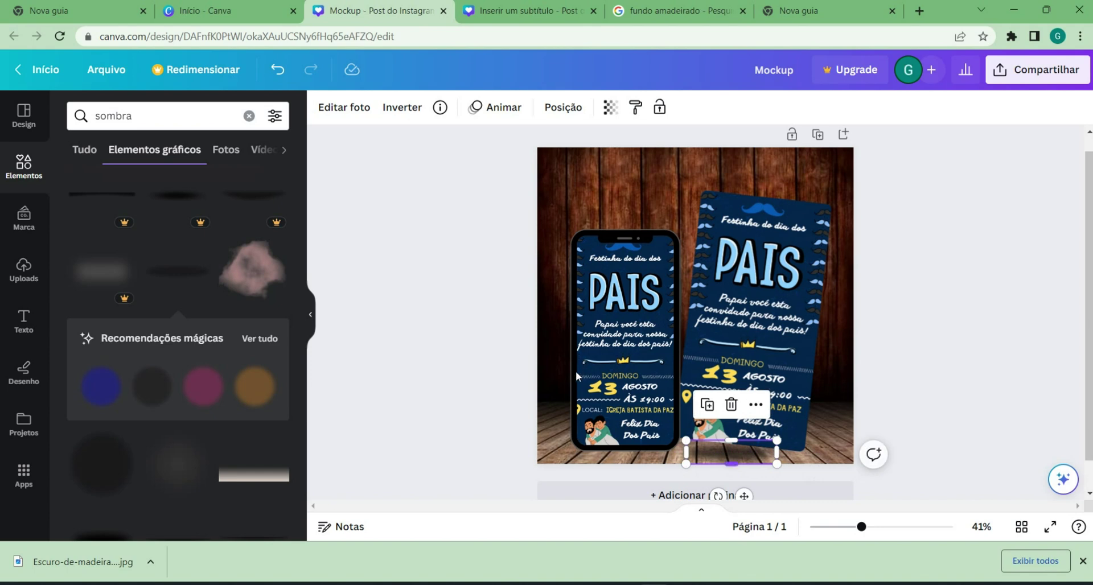
pyautogui.hotkey('shift', 'Up')
pyautogui.hotkey('shift', 'Up')
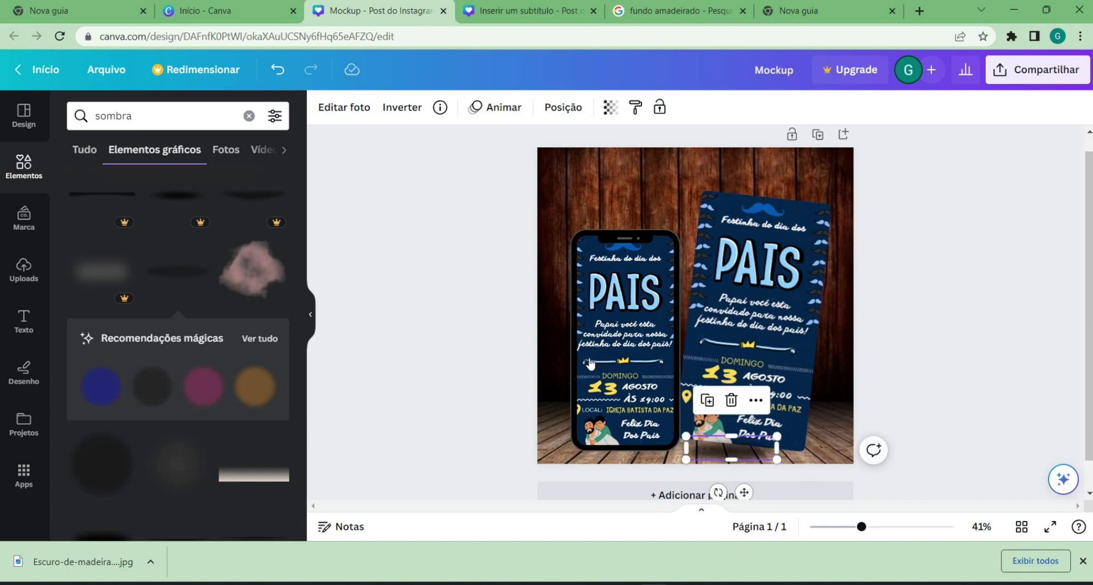
pyautogui.press('Escape')
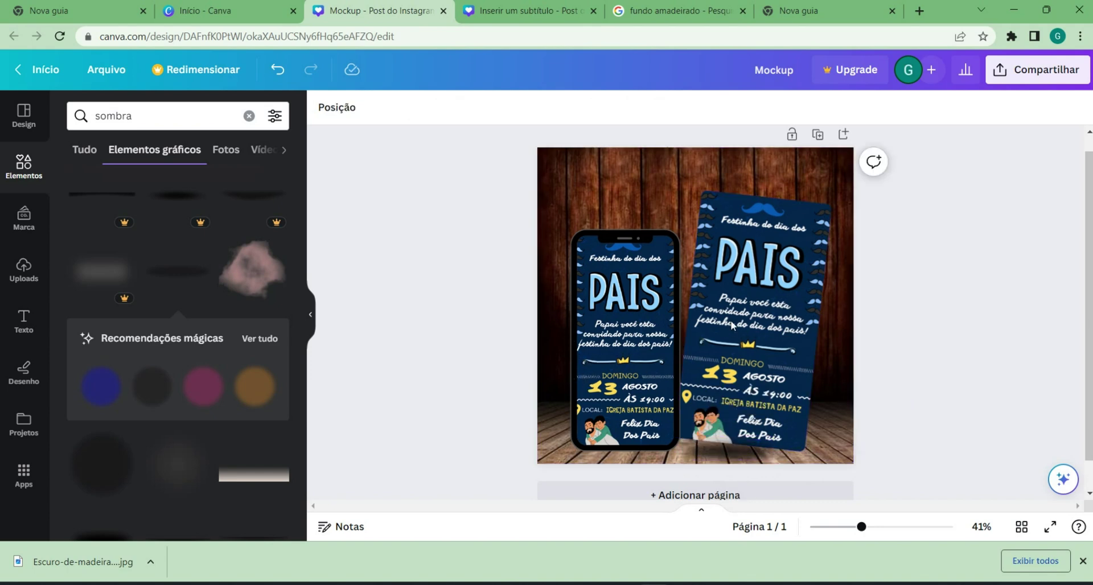
# Duplicate the shadow under the tilted invitation and lay the copy almost exactly over the original.
pyautogui.hotkey('ctrl', 'v')
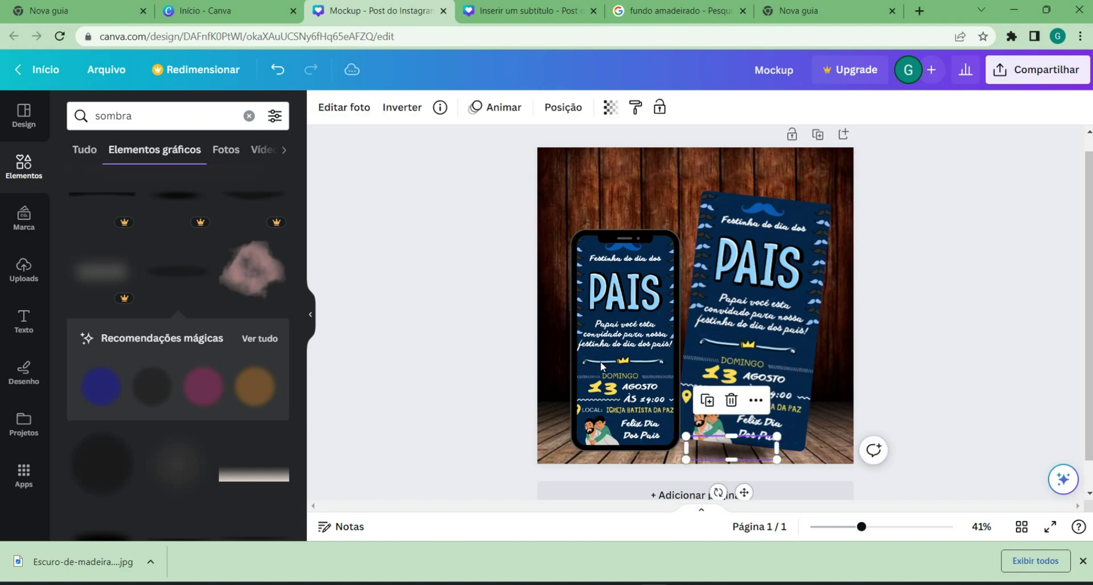
pyautogui.hotkey('ctrl', 'd')
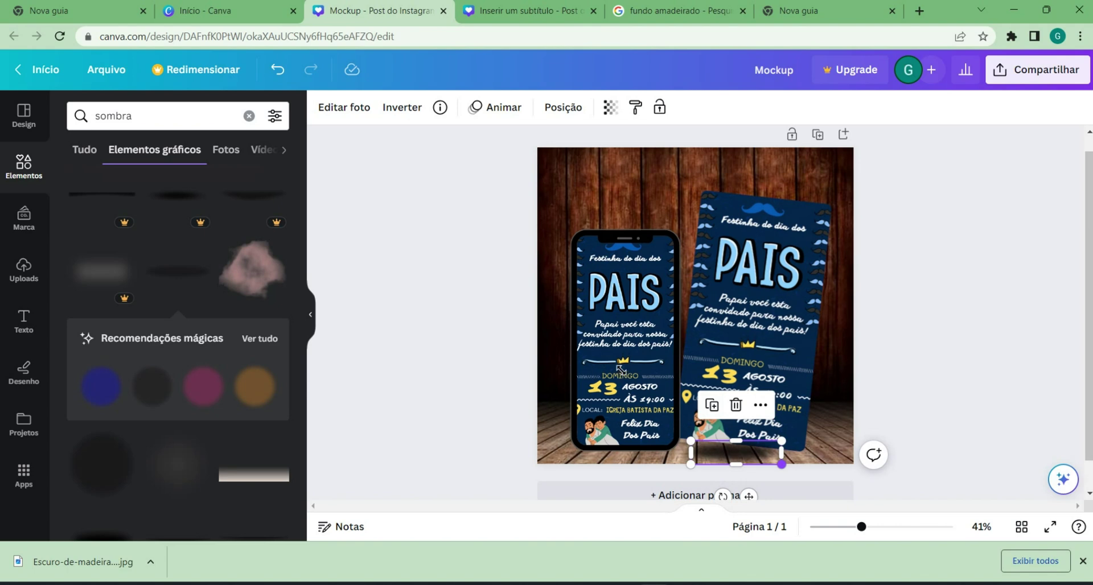
pyautogui.moveTo(755, 459); pyautogui.dragTo(750, 456)
pyautogui.click(946, 380)
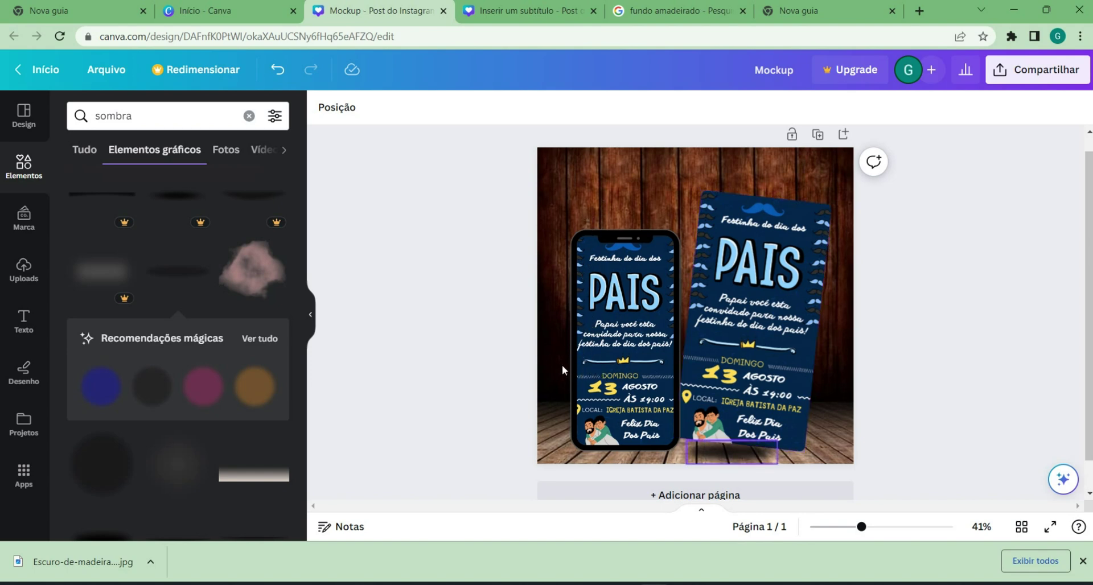
# Duplicate the shadow again, move the copy under the smartphone at about X 146 px, Y 1014 px, and send it backward.
pyautogui.click(710, 454)
pyautogui.press('Tab')
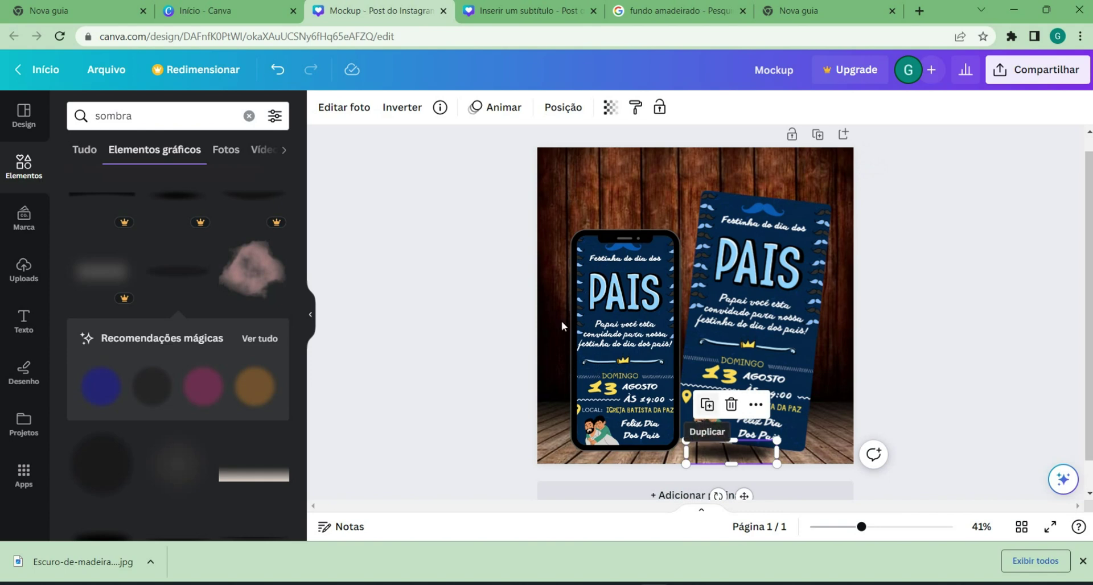
pyautogui.click(705, 405)
pyautogui.moveTo(732, 460); pyautogui.dragTo(626, 460)
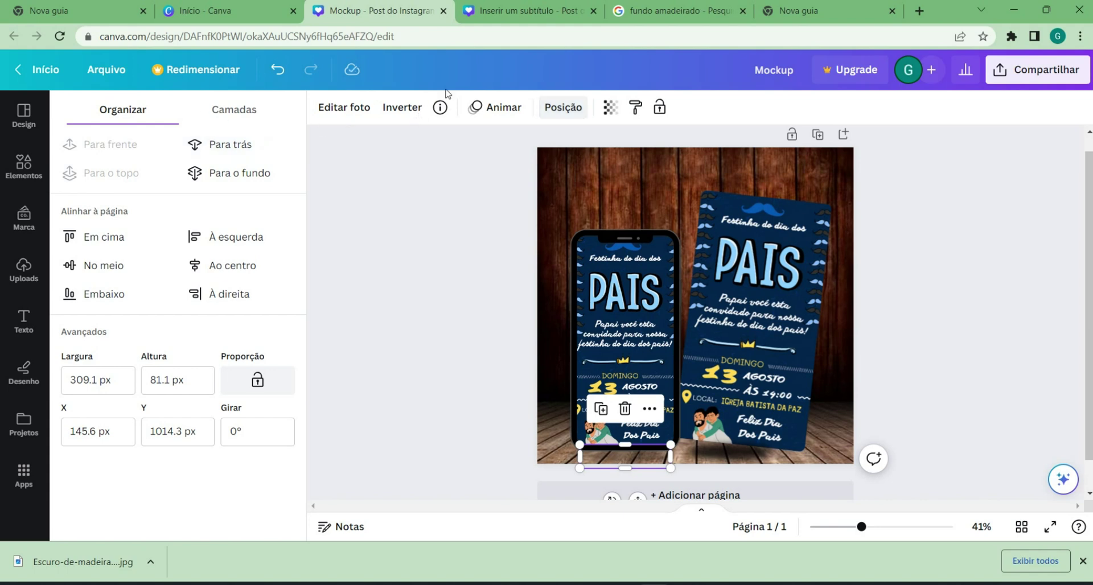
pyautogui.click(226, 144)
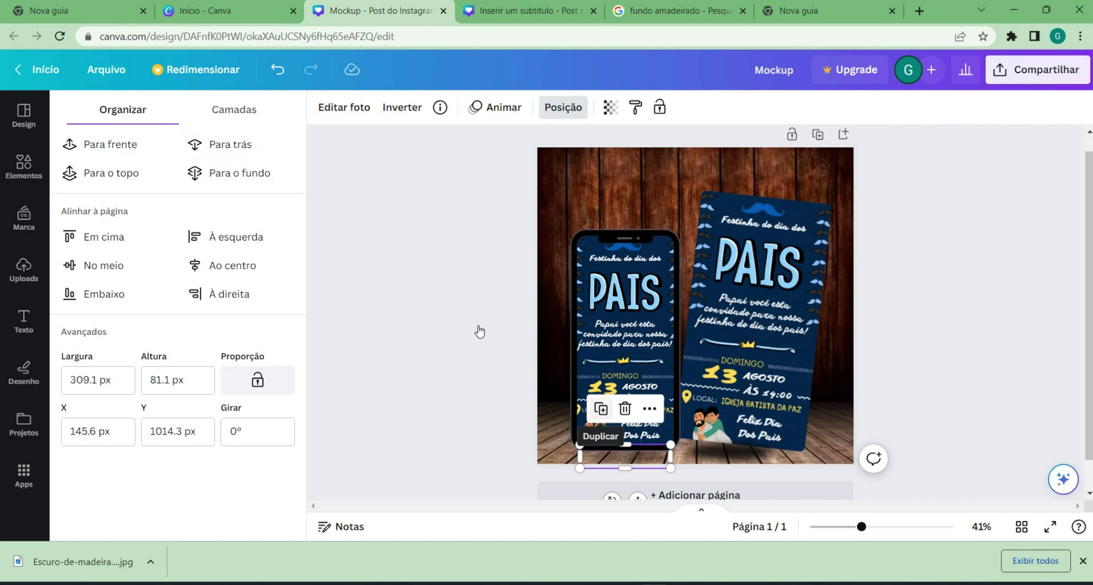
# Duplicate the shadow under the smartphone, lay the copy over the original at about X 146 px, Y 1014 px, and send it backward.
pyautogui.click(600, 409)
pyautogui.moveTo(415, 371); pyautogui.dragTo(504, 358)
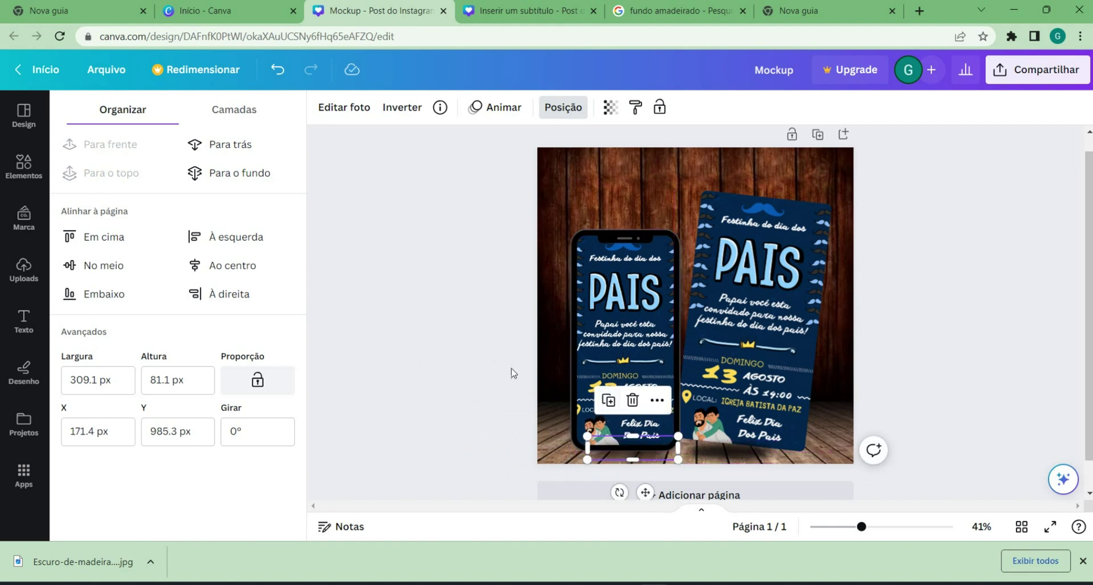
pyautogui.moveTo(510, 364); pyautogui.dragTo(504, 370)
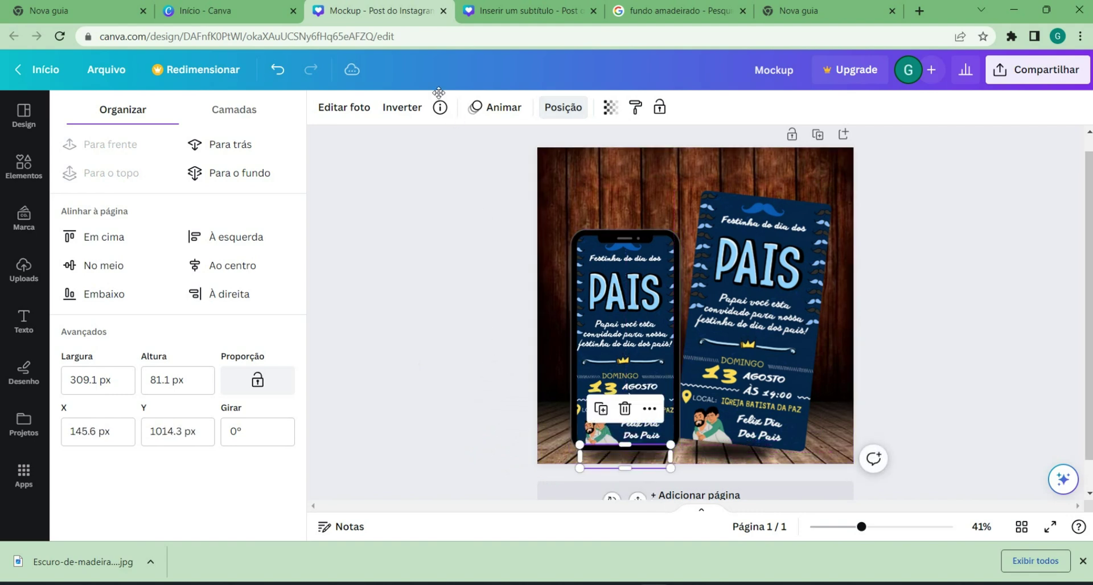
pyautogui.click(240, 144)
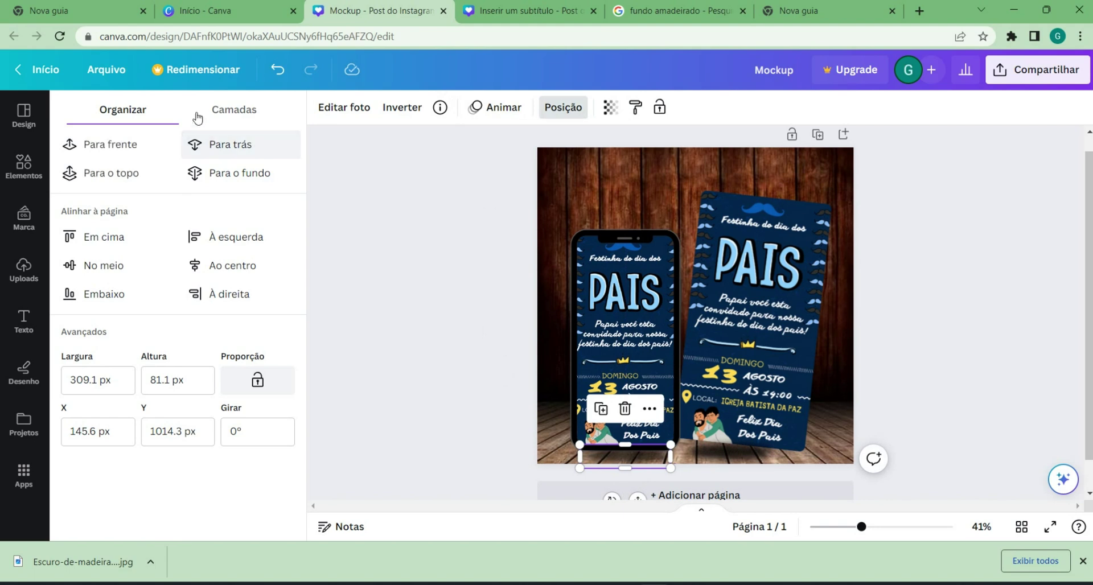
pyautogui.click(370, 268)
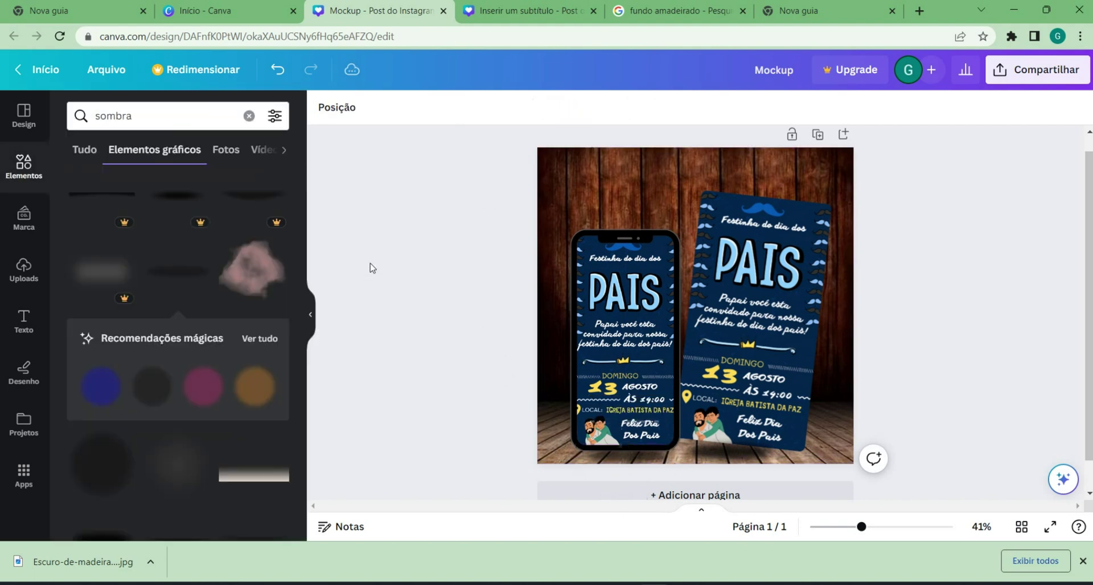
# Adjust the position of the shadows under the smartphone's lower edge and group them together.
pyautogui.click(626, 454)
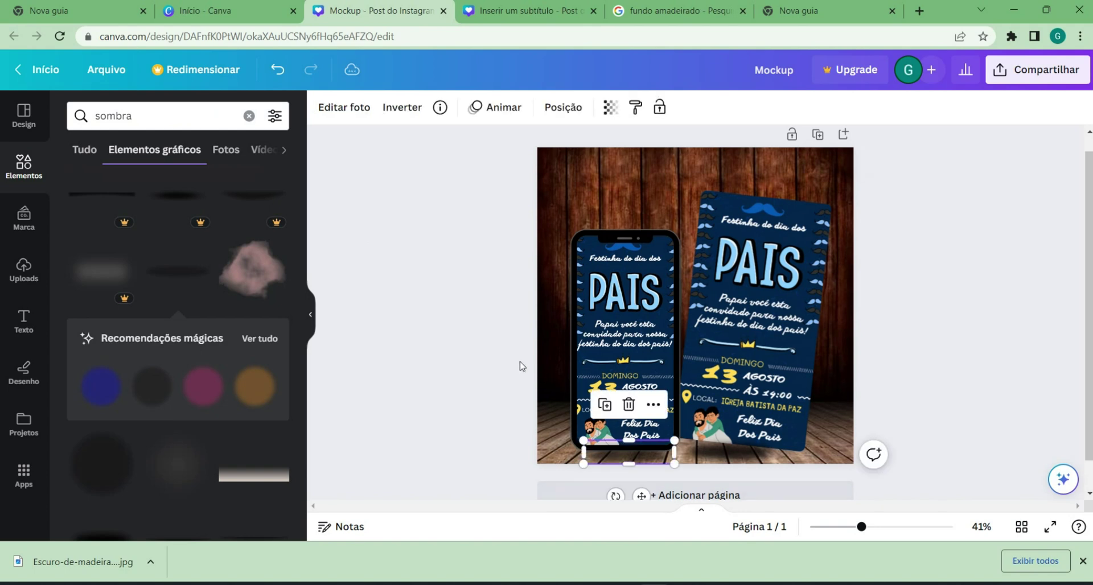
pyautogui.click(522, 383)
pyautogui.moveTo(641, 472)
pyautogui.mouseDown()
pyautogui.moveTo(625, 457)
pyautogui.moveTo(666, 466)
pyautogui.moveTo(643, 453)
pyautogui.mouseUp()
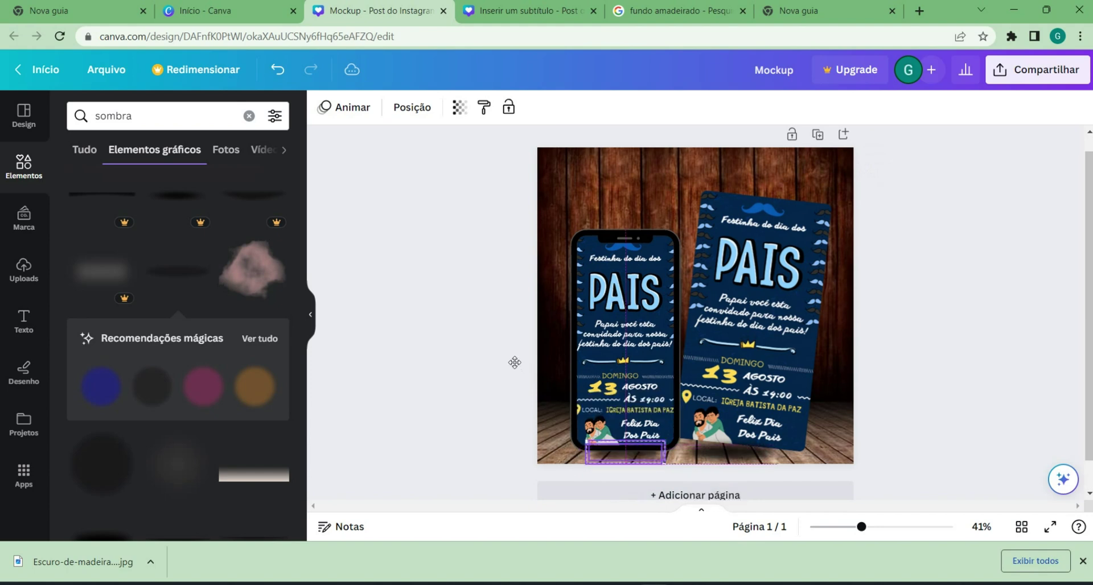
pyautogui.click(377, 329)
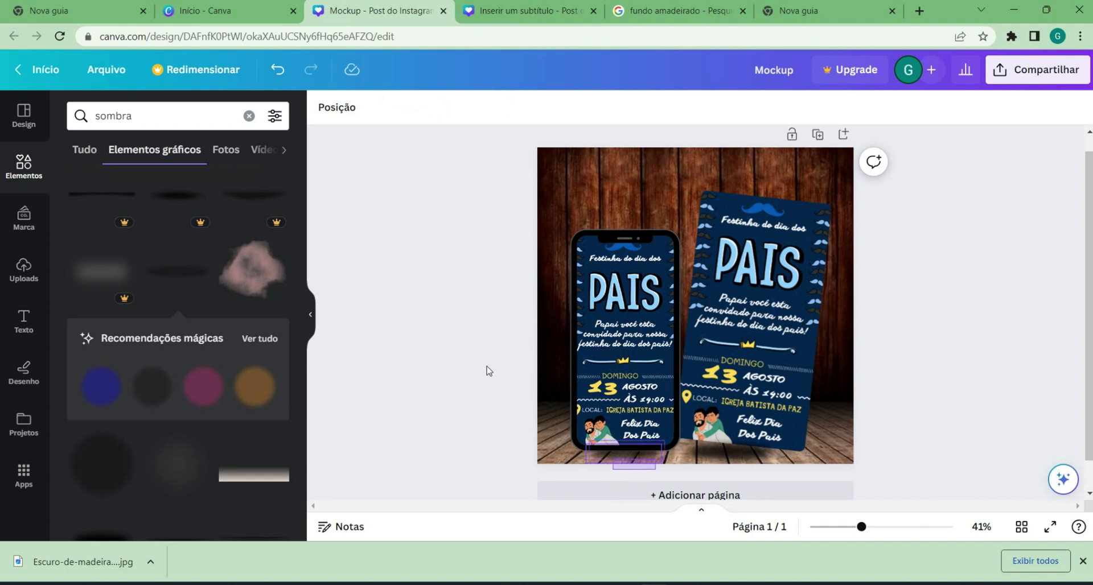
pyautogui.moveTo(480, 362); pyautogui.dragTo(481, 361)
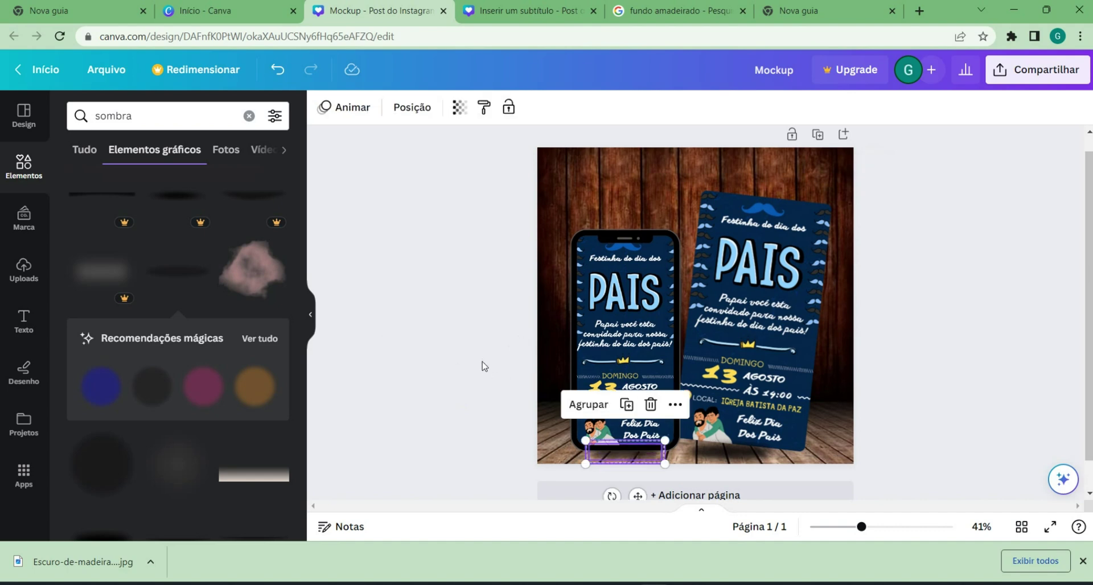
pyautogui.hotkey('ctrl', 'g')
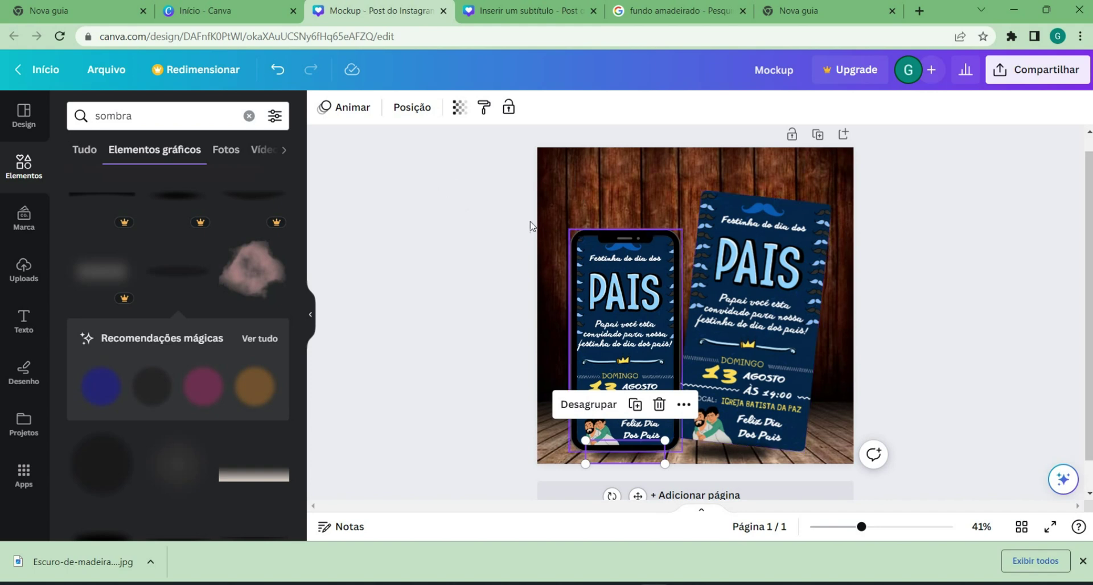
# Group the overlapping shadows under the tilted invitation's lower edge.
pyautogui.click(359, 320)
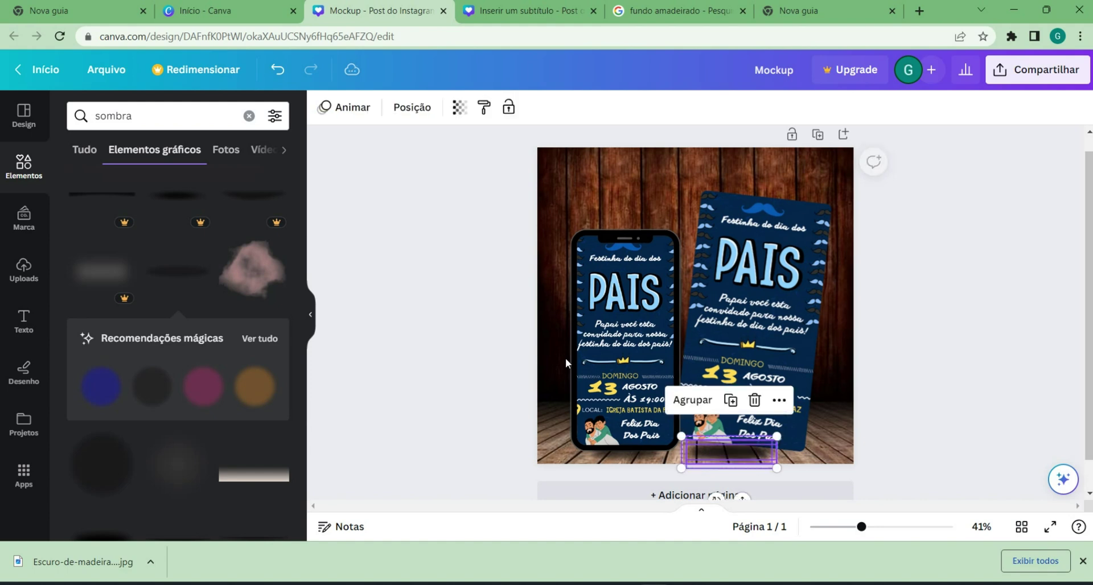
pyautogui.hotkey('ctrl', 'g')
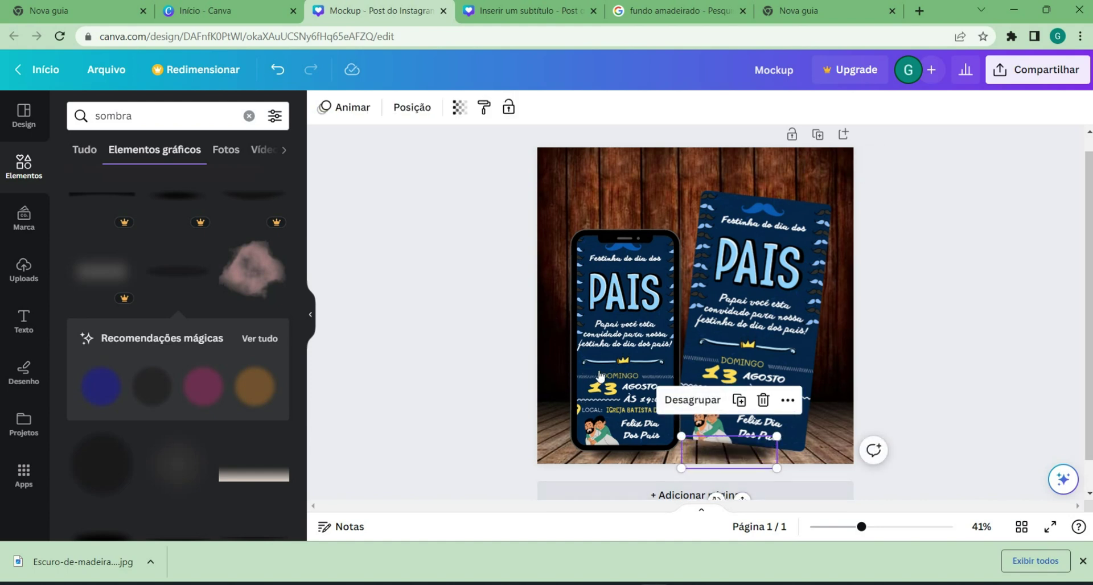
pyautogui.click(366, 203)
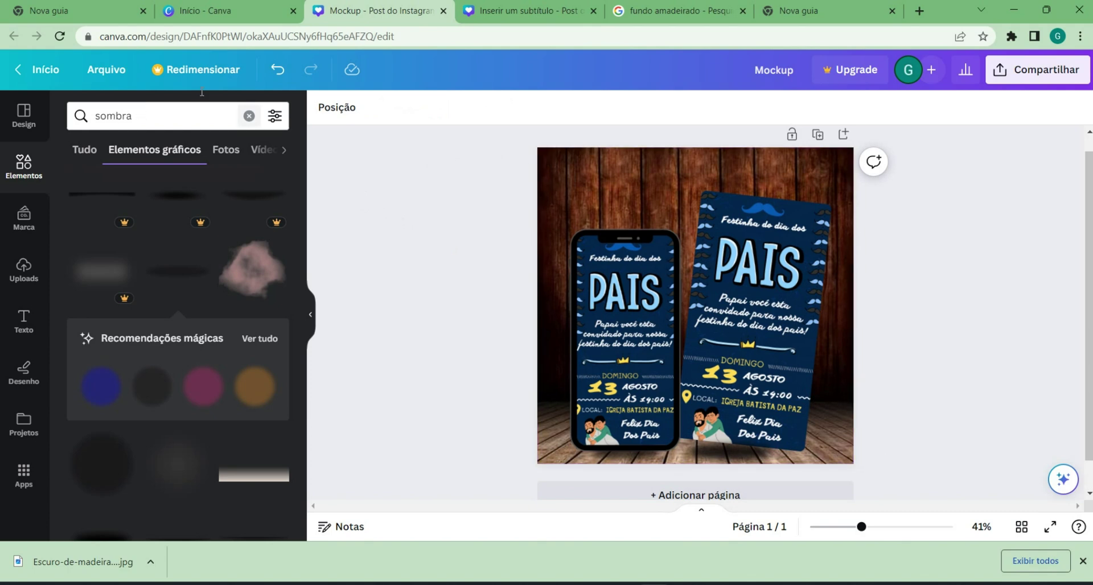
# Search the elements for "logomarcar", add the gold SB monogram, shrink it, and place it above the smartphone.
pyautogui.click(249, 116)
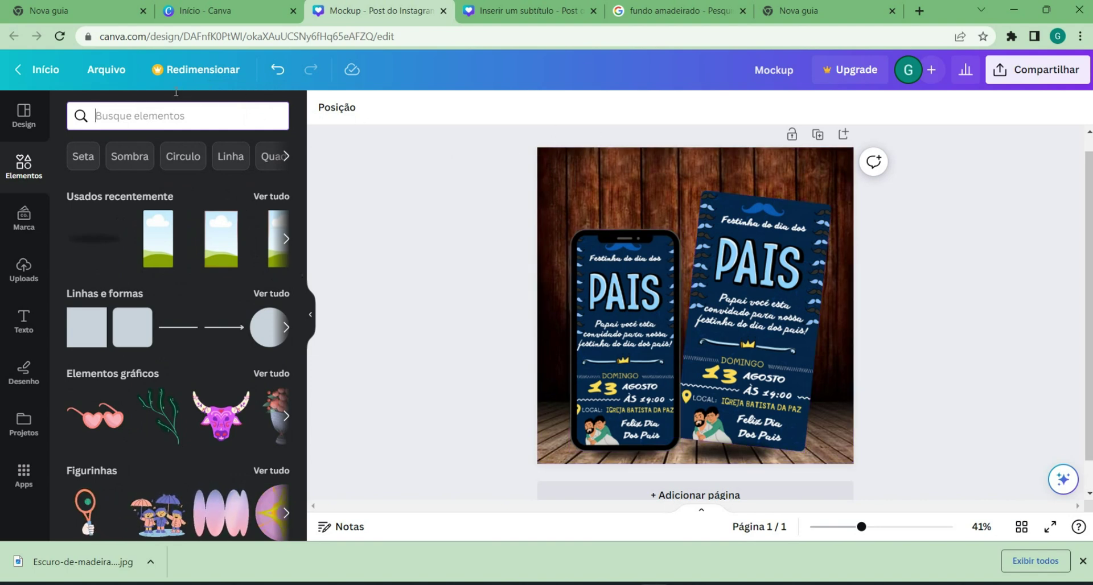
pyautogui.write('logo')
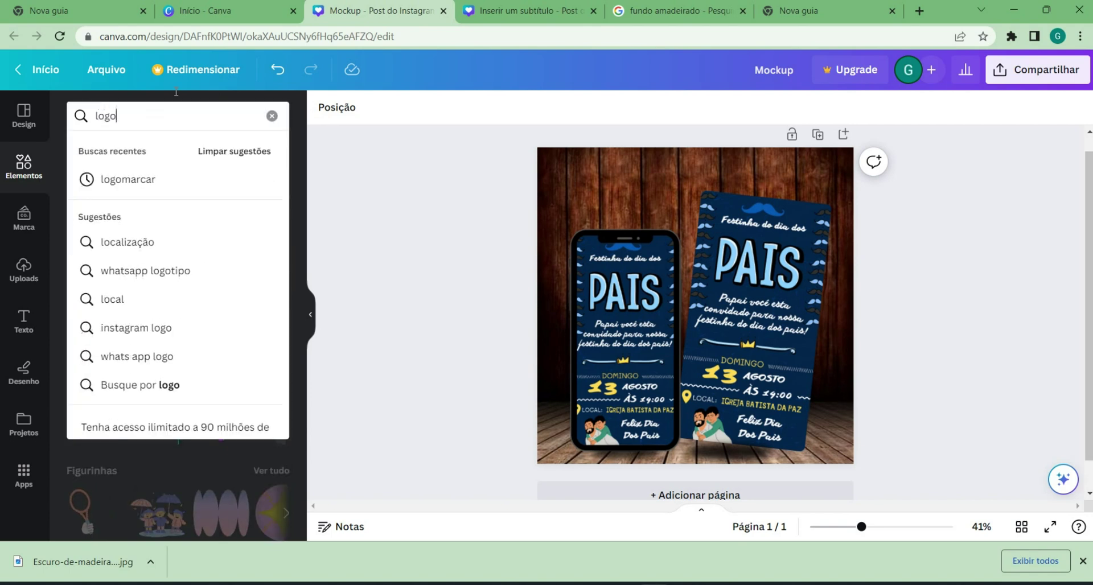
pyautogui.press('Down')
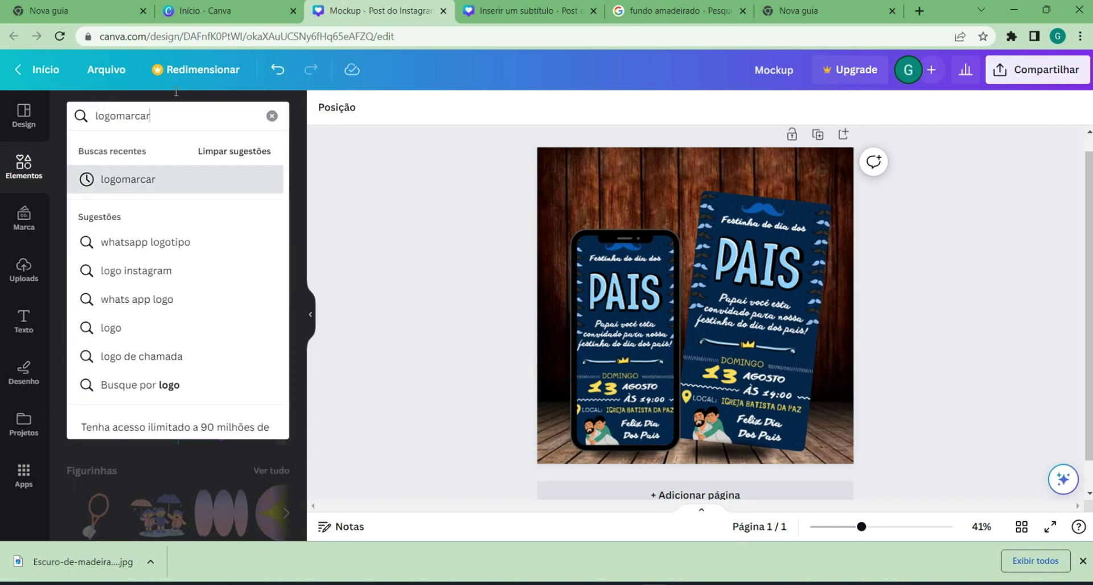
pyautogui.press('Return')
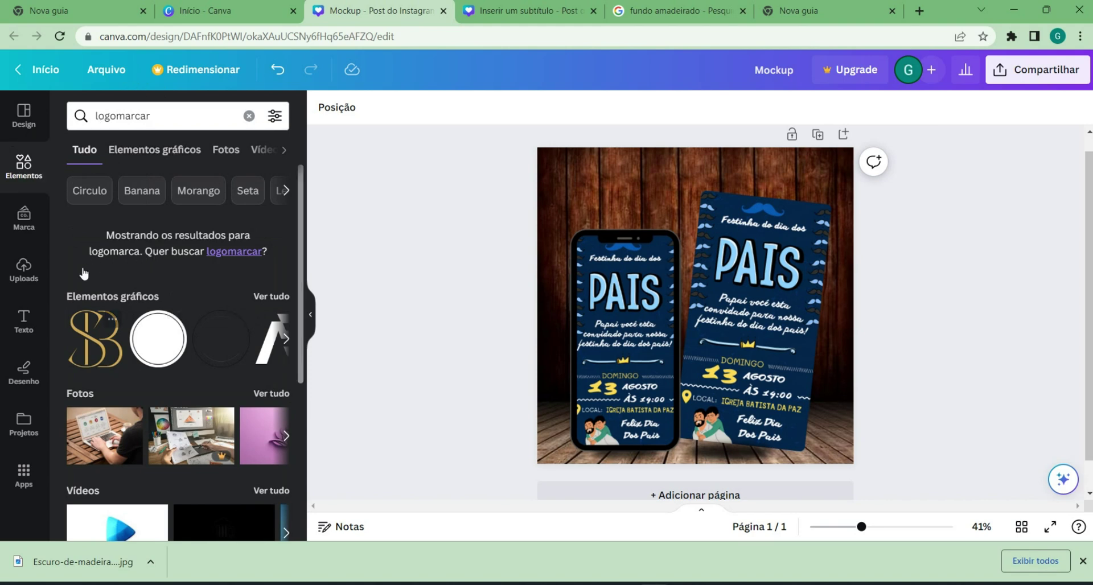
pyautogui.click(95, 338)
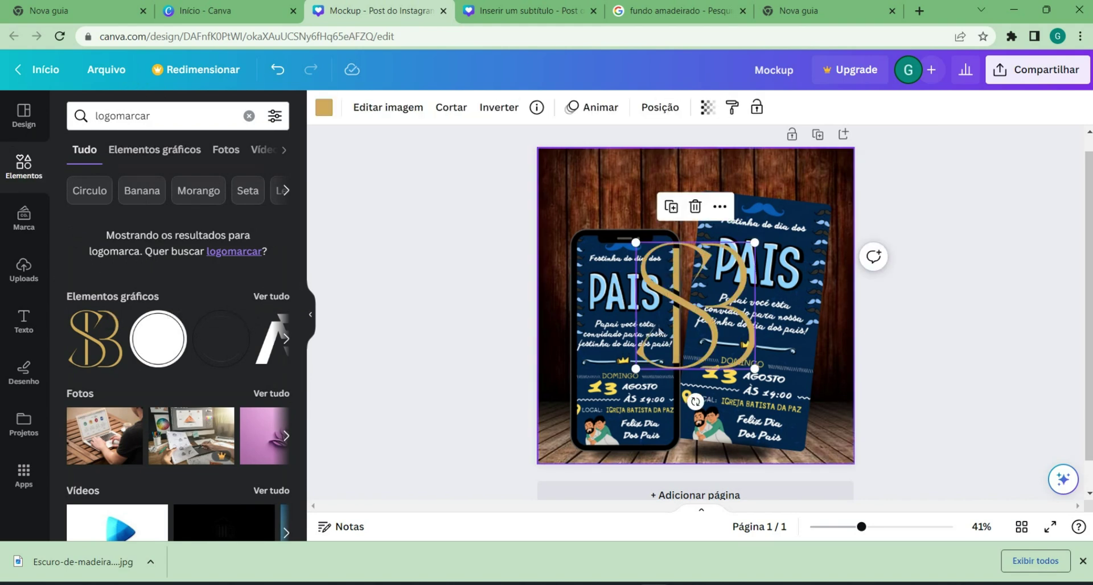
pyautogui.moveTo(753, 369)
pyautogui.mouseDown()
pyautogui.moveTo(652, 248)
pyautogui.moveTo(652, 205)
pyautogui.mouseUp()
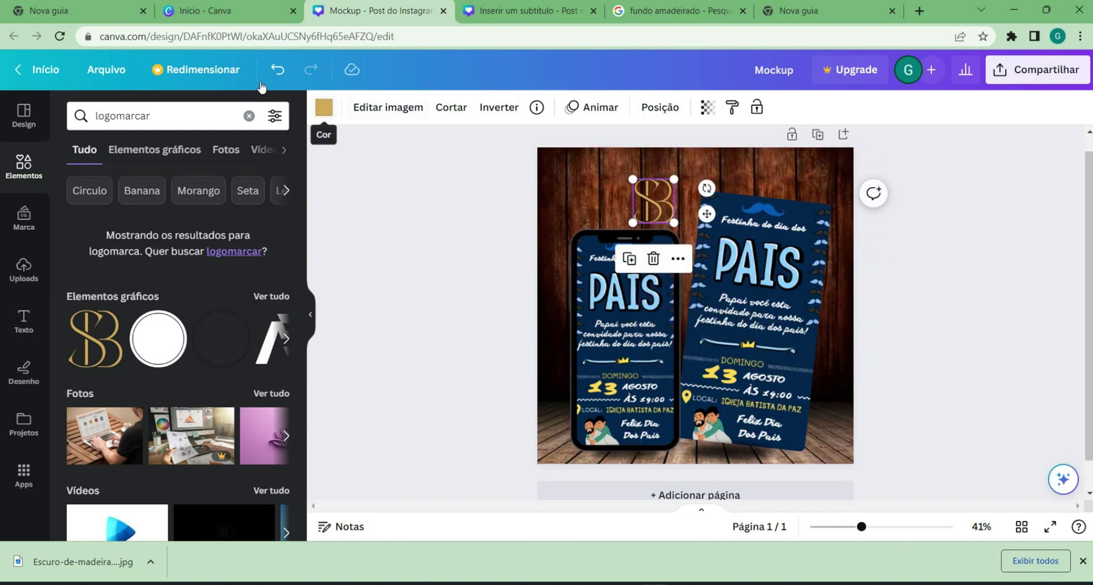
# Recolour the SB monogram white, make it mostly transparent, and move it between the smartphone and the tilted invitation as a watermark.
pyautogui.click(324, 107)
pyautogui.click(274, 194)
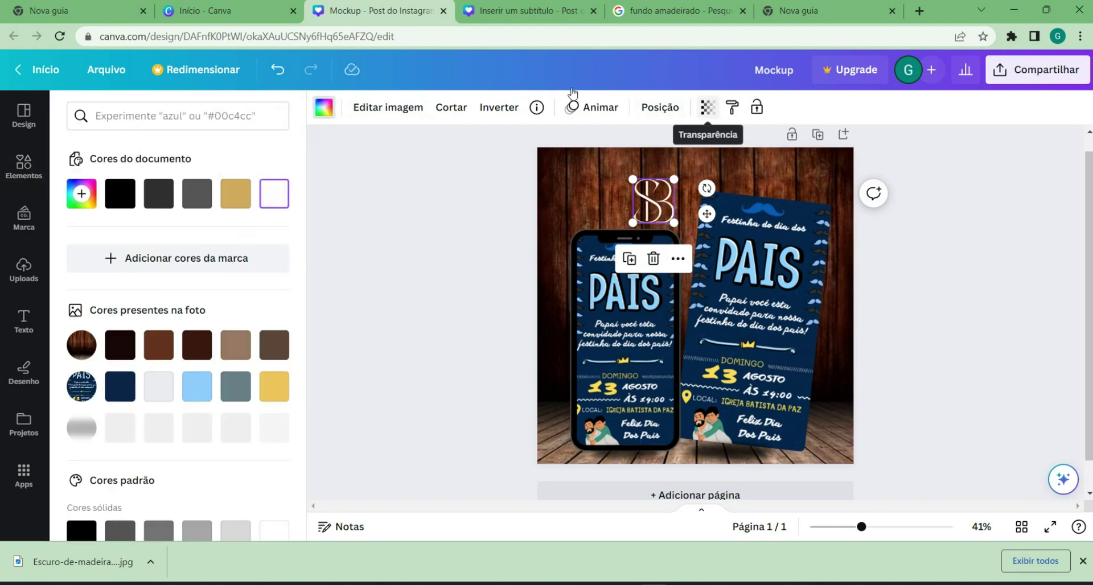
pyautogui.click(708, 107)
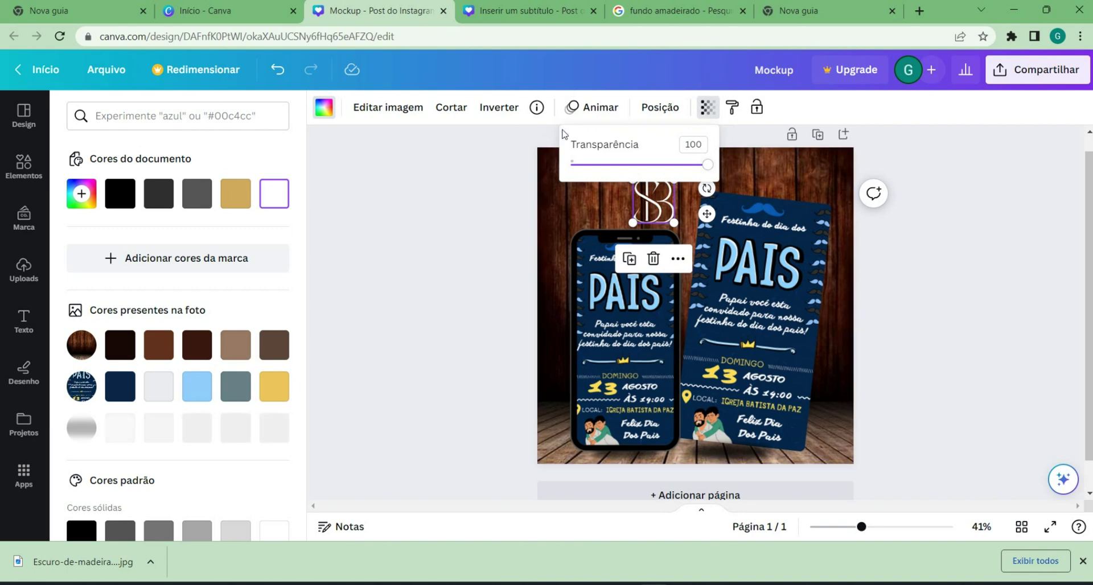
pyautogui.moveTo(550, 134)
pyautogui.mouseDown()
pyautogui.moveTo(479, 135)
pyautogui.moveTo(522, 158)
pyautogui.moveTo(554, 223)
pyautogui.moveTo(544, 245)
pyautogui.mouseUp()
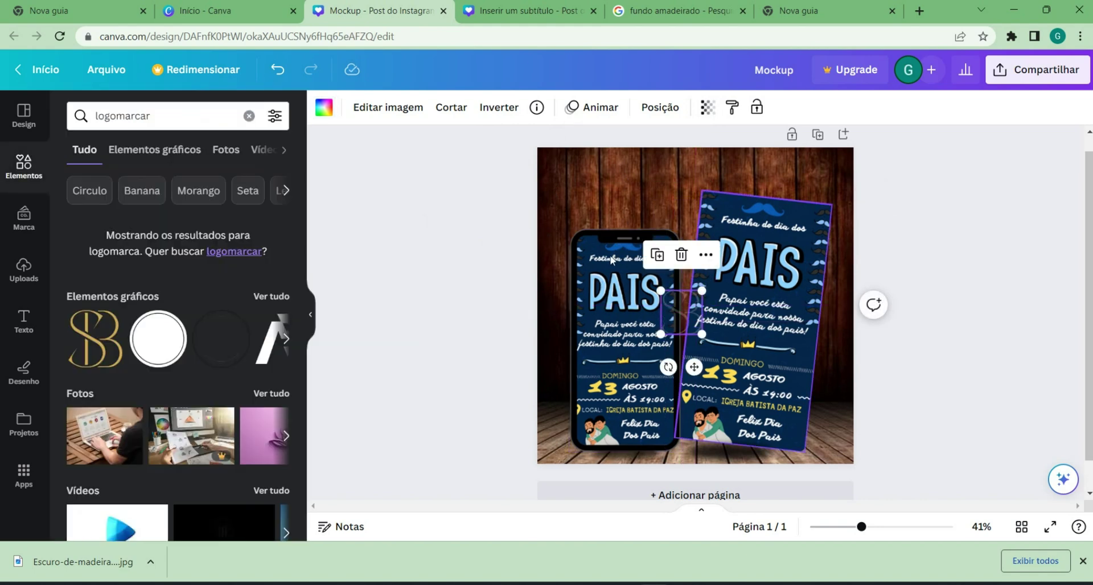
pyautogui.click(352, 198)
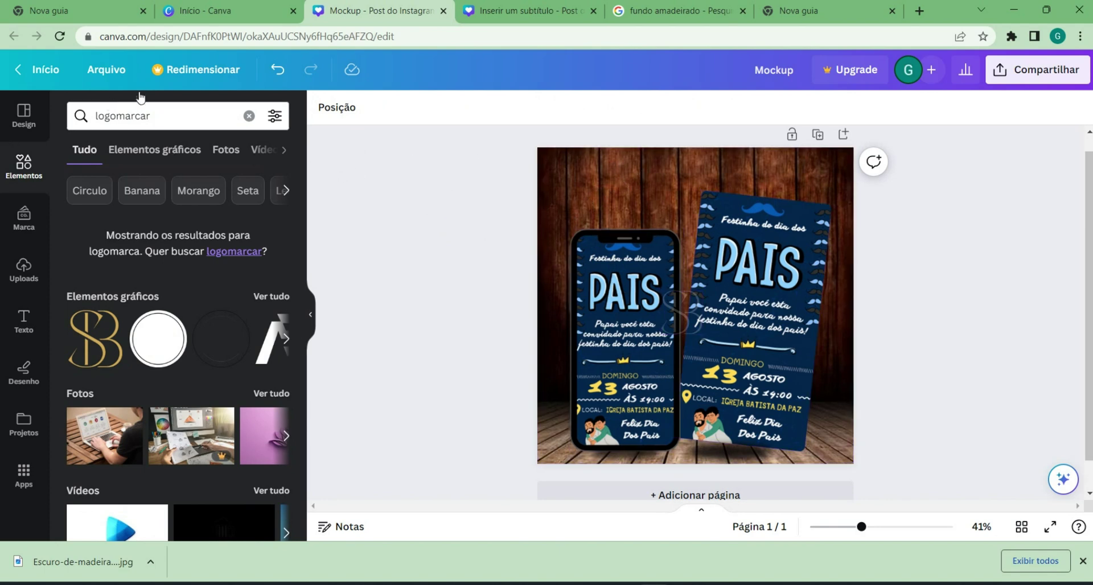
# Clear the element search and check the heading layout in the finished "Inserir um subtítulo" design before returning to the Mockup design.
pyautogui.click(249, 116)
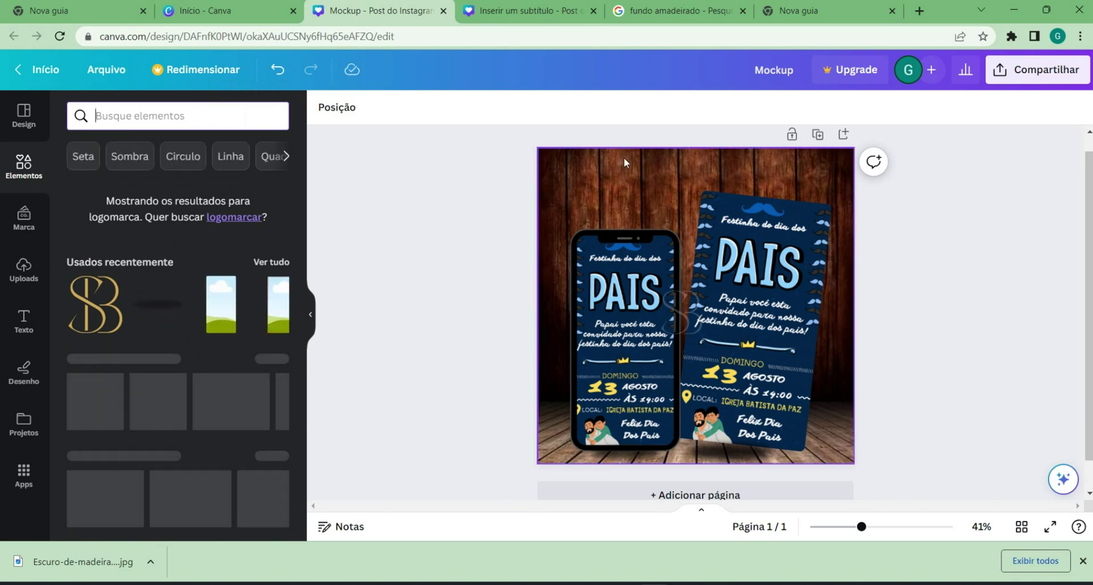
pyautogui.click(523, 11)
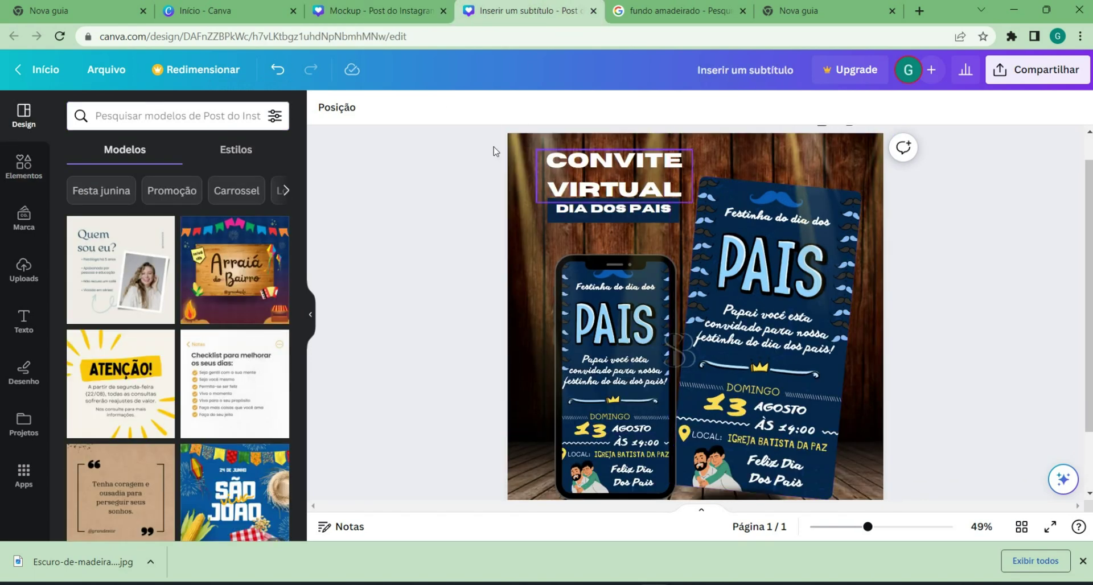
pyautogui.hotkey('ctrl', 'shift', 'Tab')
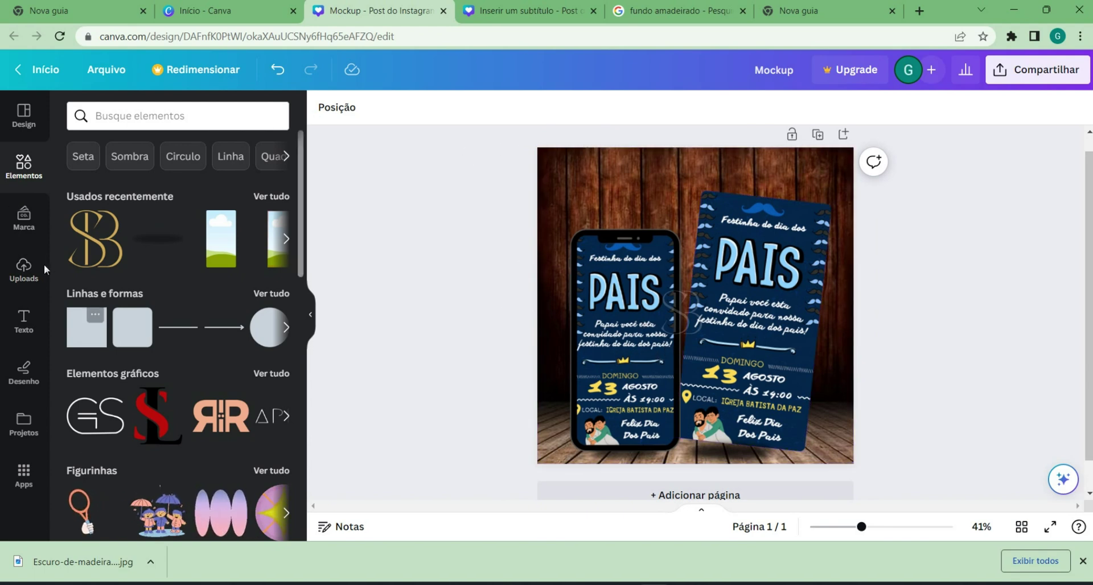
# Add a subtitle text above the smartphone, replace its wording with "Convite", and widen the text box slightly.
pyautogui.click(23, 320)
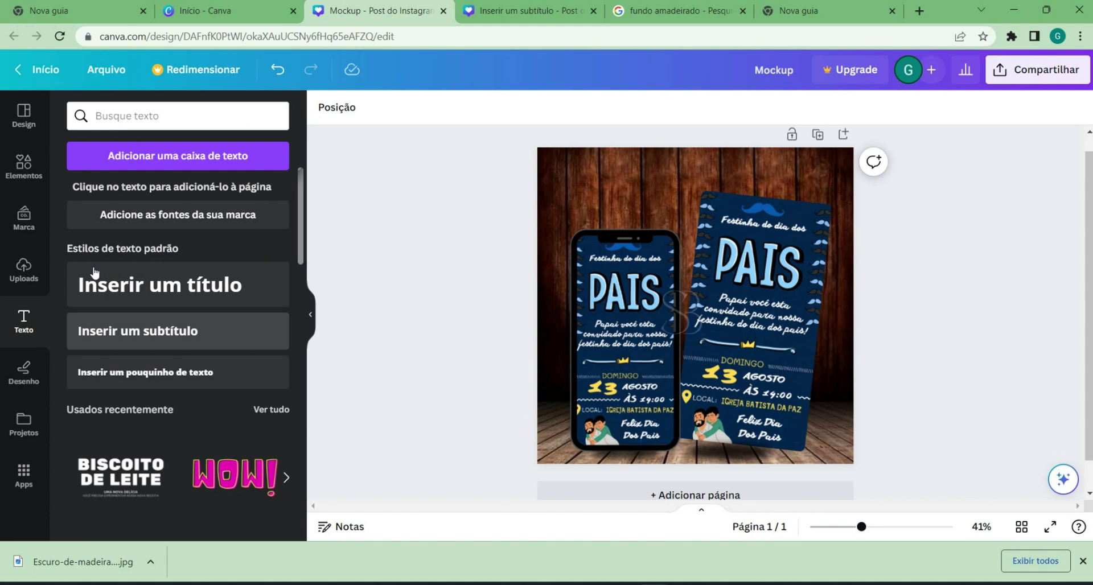
pyautogui.click(136, 330)
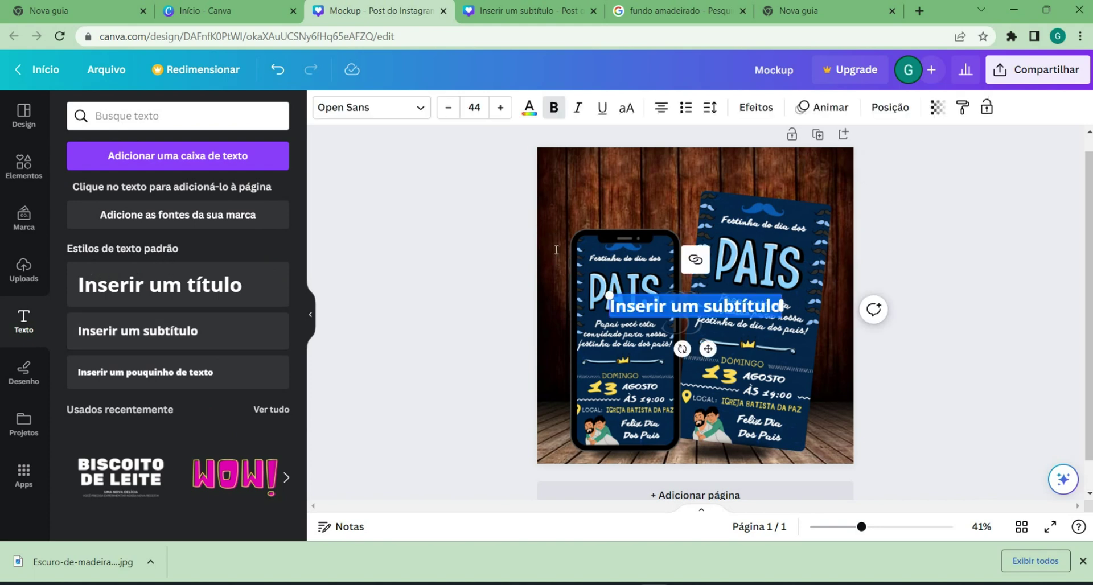
pyautogui.click(378, 236)
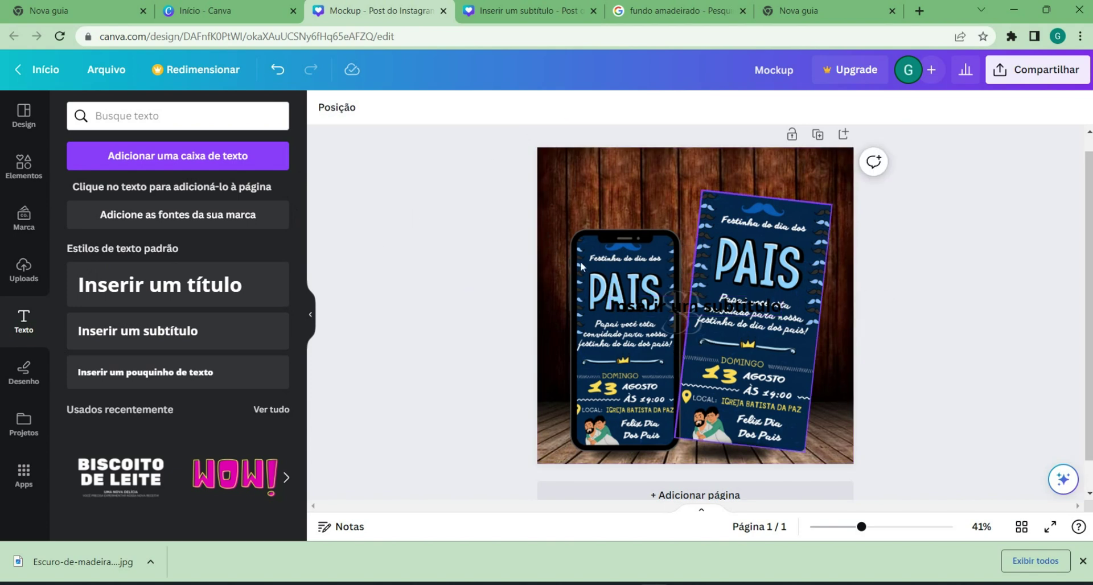
pyautogui.moveTo(718, 305); pyautogui.dragTo(669, 169)
pyautogui.click(670, 169)
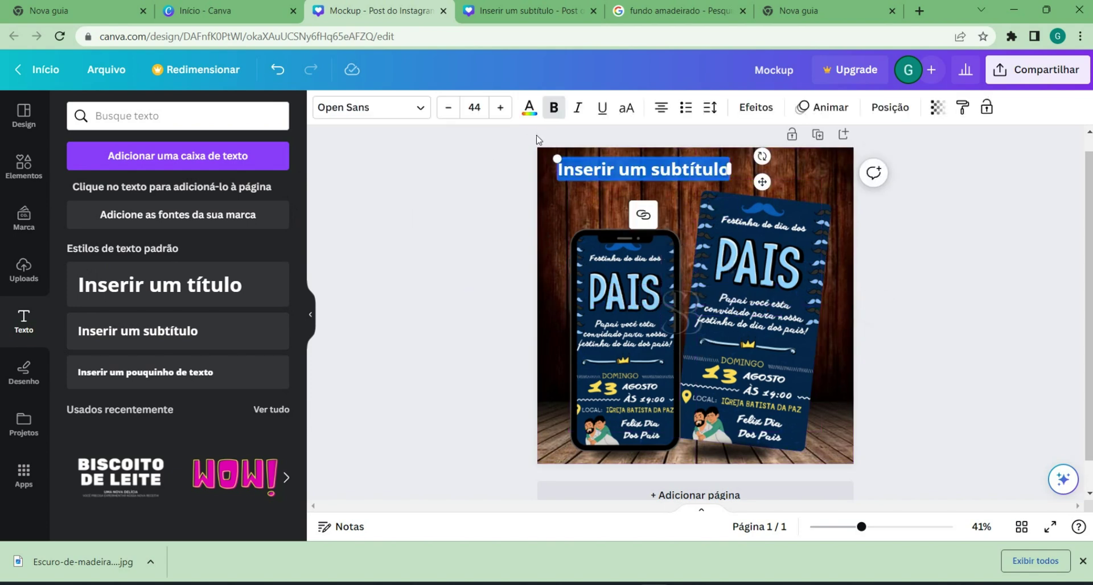
pyautogui.write('Convite')
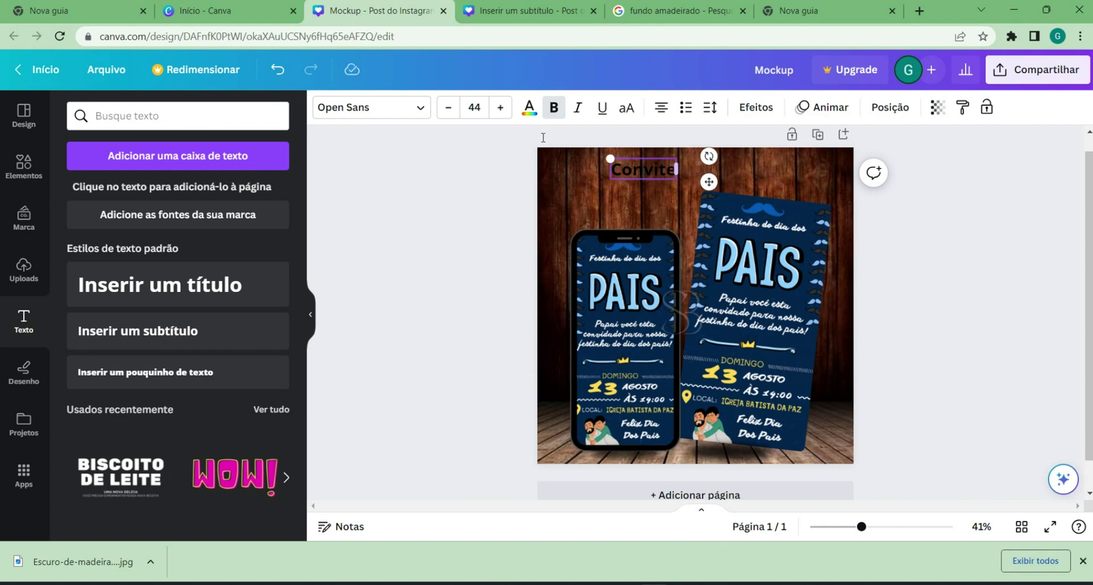
pyautogui.moveTo(676, 169); pyautogui.dragTo(691, 169)
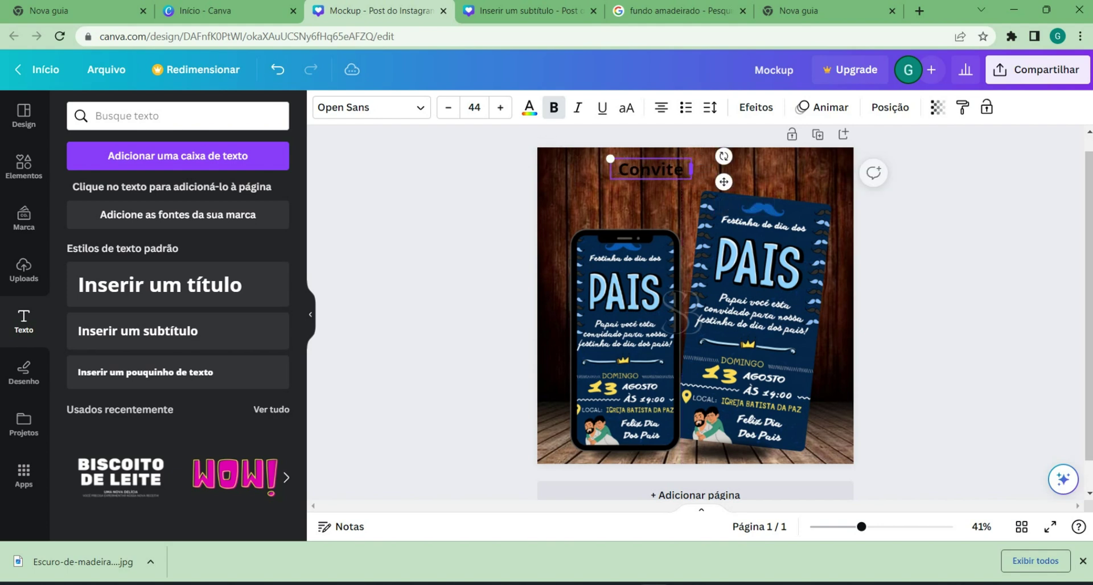
# Colour the "Convite" text white and enlarge it to a font size of about 67.6 above the smartphone.
pyautogui.click(529, 107)
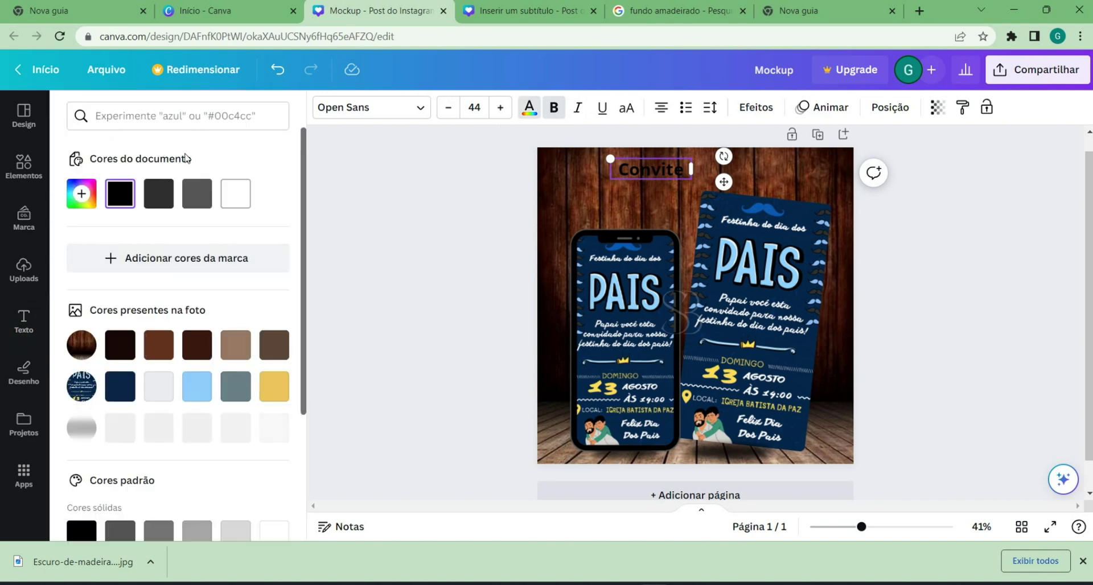
pyautogui.click(529, 107)
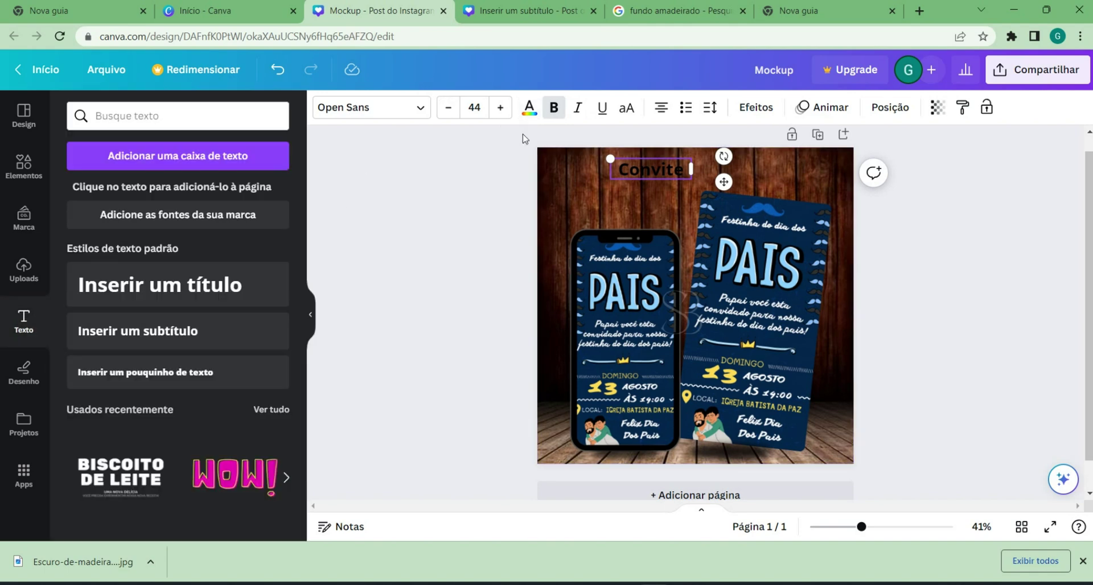
pyautogui.click(528, 107)
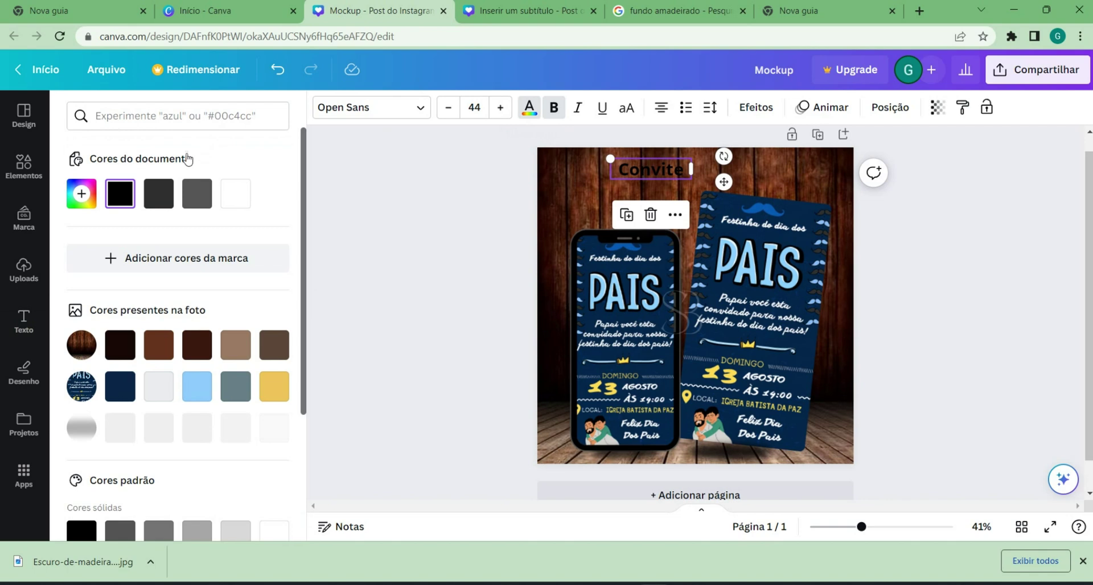
pyautogui.click(274, 427)
pyautogui.moveTo(610, 159)
pyautogui.mouseDown()
pyautogui.moveTo(567, 148)
pyautogui.moveTo(610, 165)
pyautogui.moveTo(600, 176)
pyautogui.mouseUp()
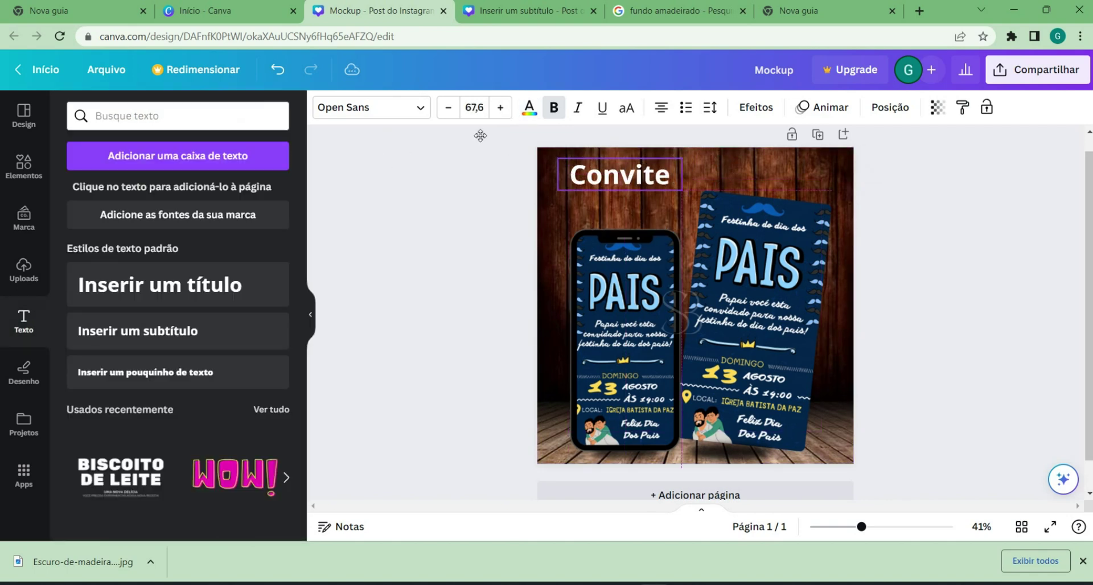
# Nudge the "Convite" heading slightly right and up above the smartphone, and convert it to uppercase.
pyautogui.hotkey('shift', 'Right')
pyautogui.hotkey('shift', 'Right')
pyautogui.hotkey('shift', 'Up')
pyautogui.hotkey('shift', 'Up')
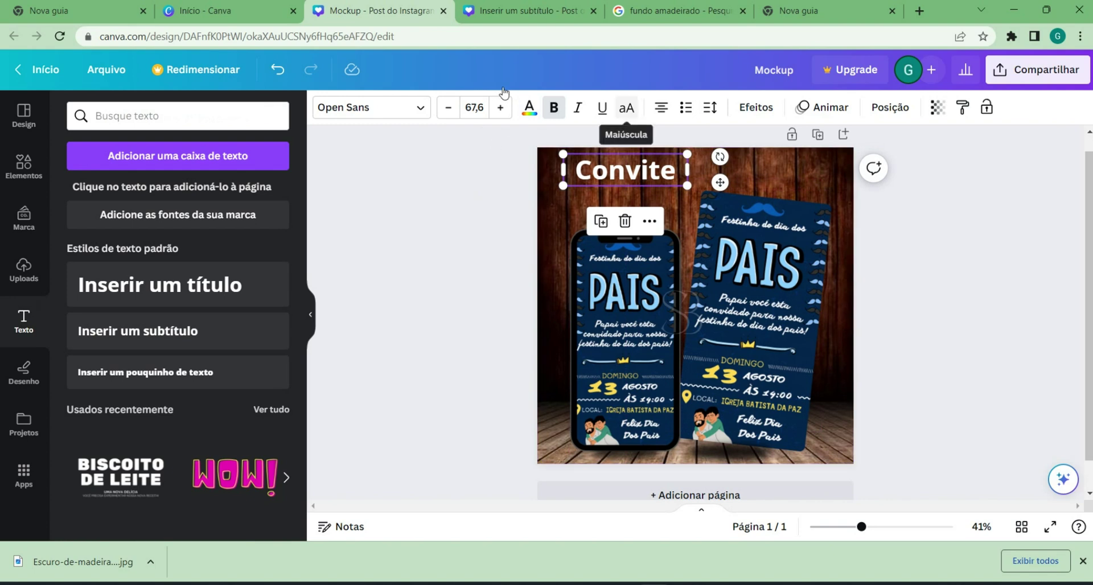
pyautogui.click(626, 107)
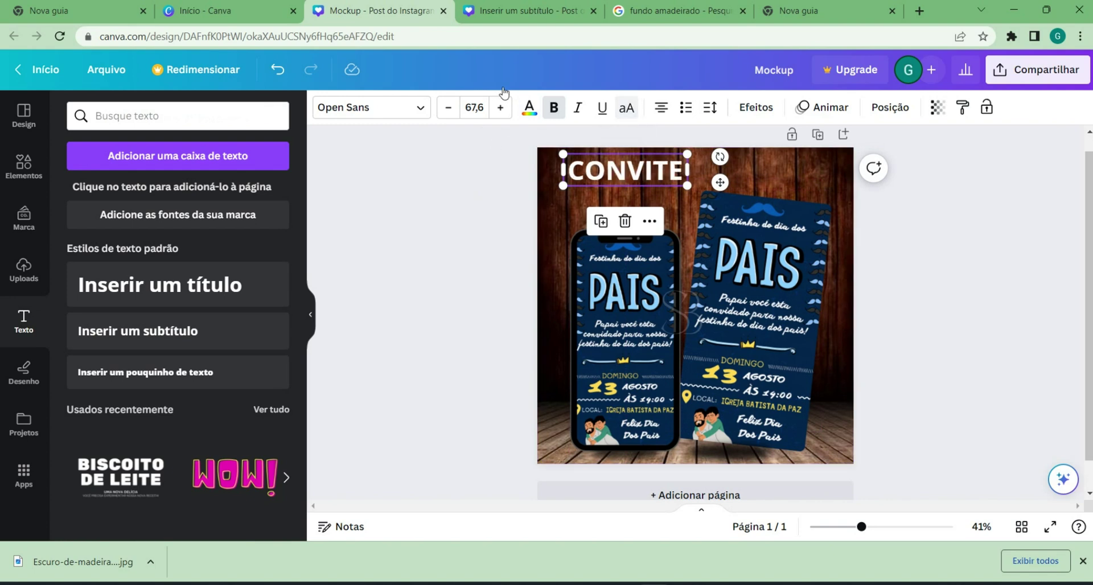
# Duplicate the "CONVITE" heading, change the copy to "VIRTUAL", and place it directly below at a font size of about 64.6.
pyautogui.hotkey('ctrl', 'd')
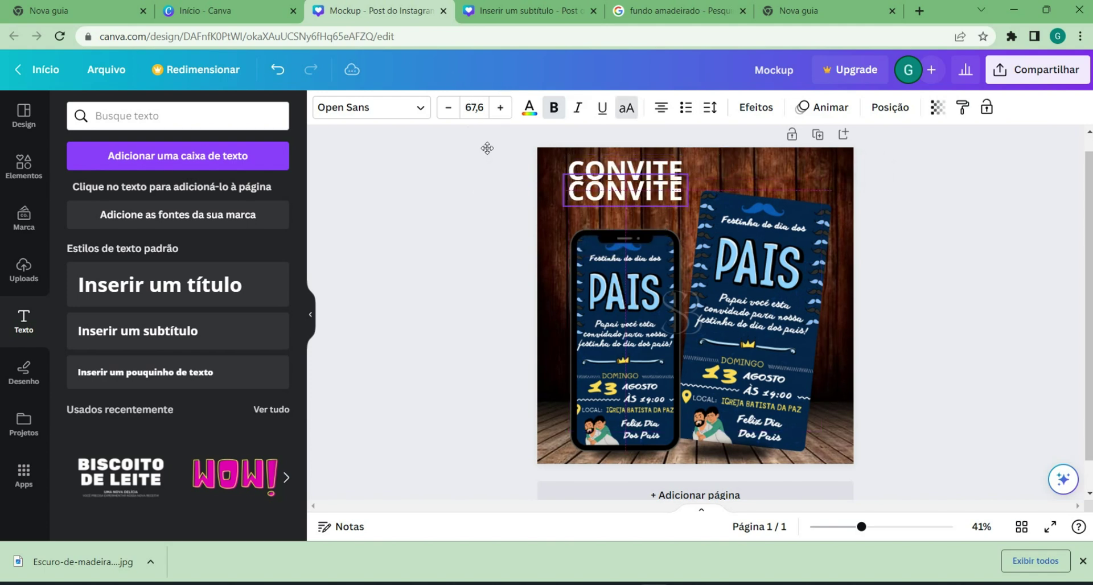
pyautogui.press('Return')
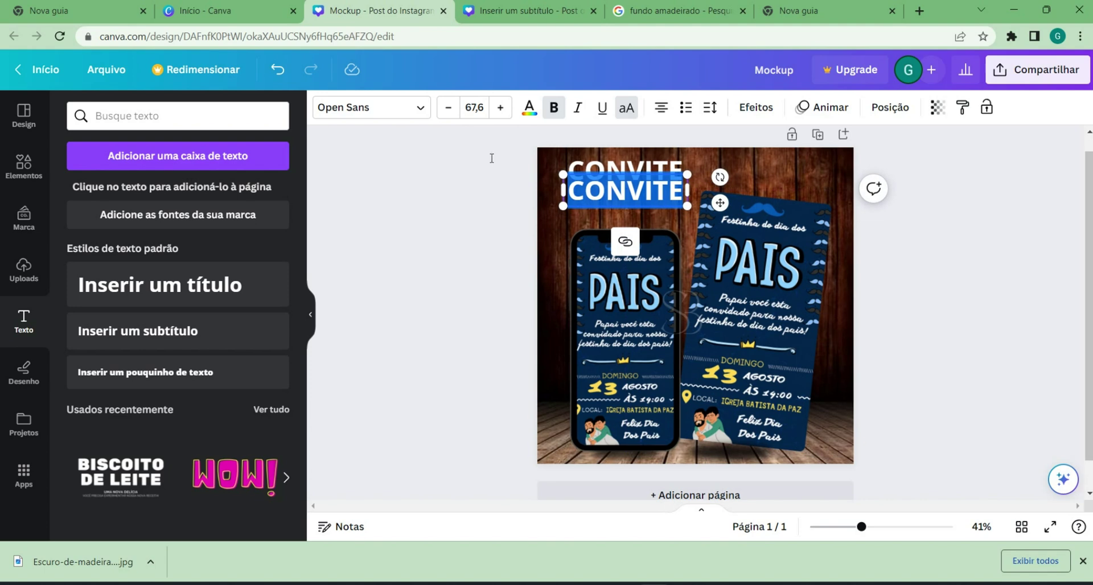
pyautogui.write('VIRTUAL')
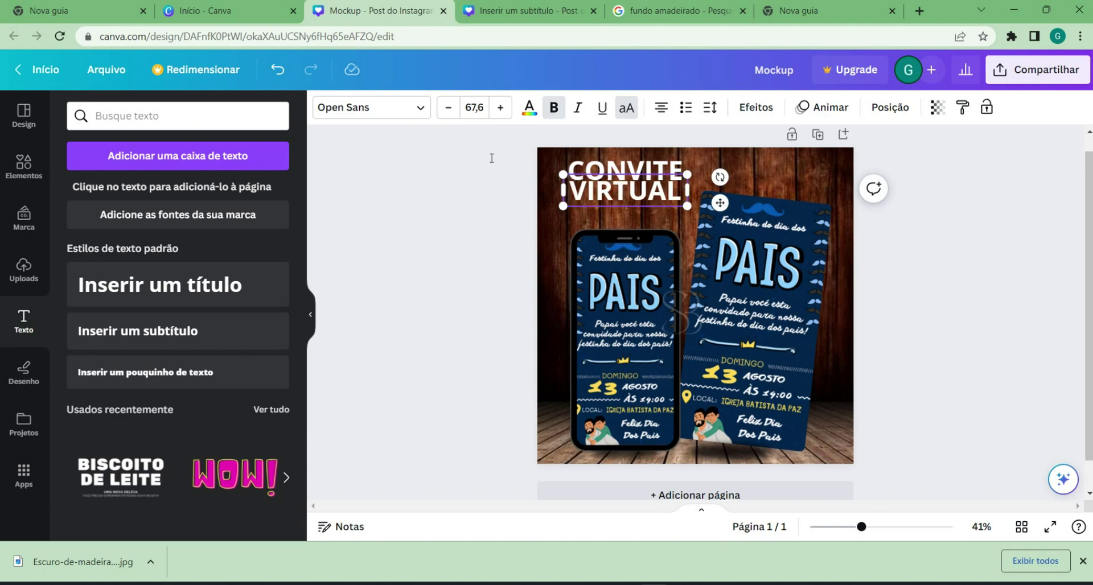
pyautogui.click(402, 174)
pyautogui.moveTo(626, 190); pyautogui.dragTo(632, 191)
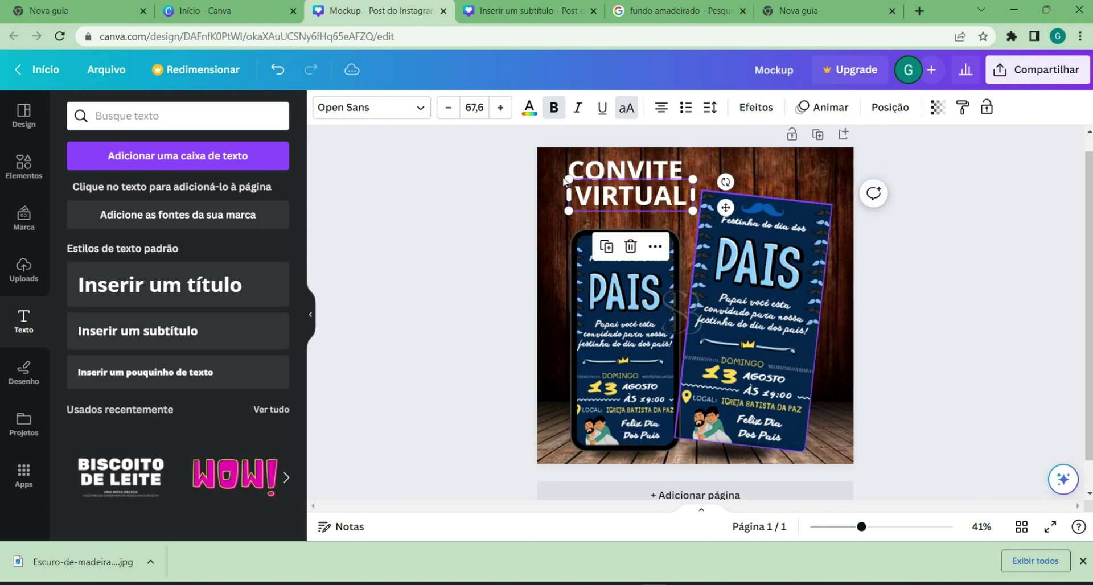
pyautogui.moveTo(692, 210); pyautogui.dragTo(658, 194)
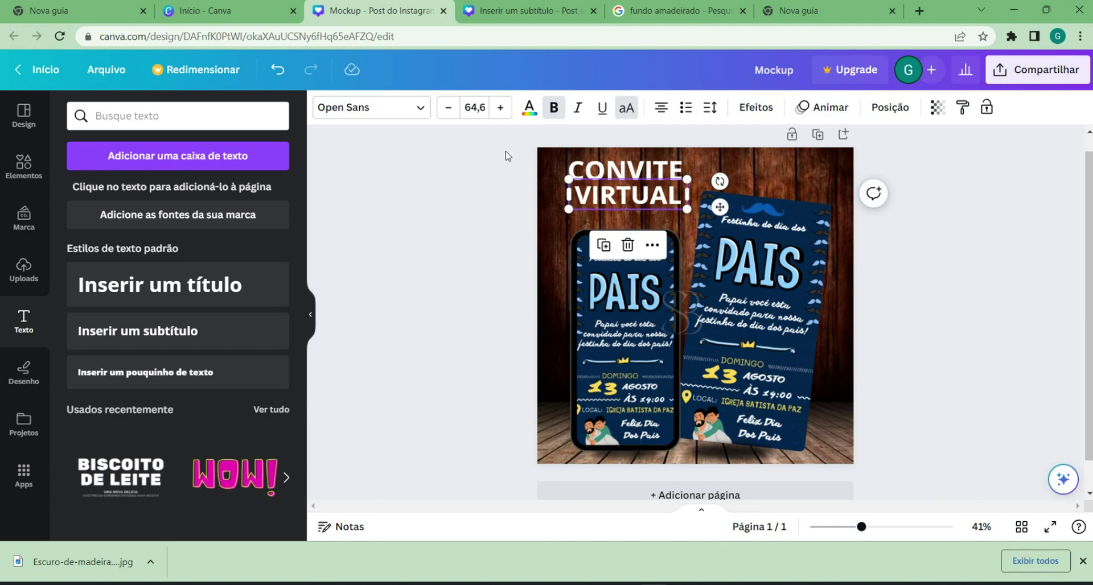
# Duplicate the "VIRTUAL" text below itself, shrink the copy to a font size of about 37.4, and reword it "DIA DOS PAIS".
pyautogui.hotkey('ctrl', 'd')
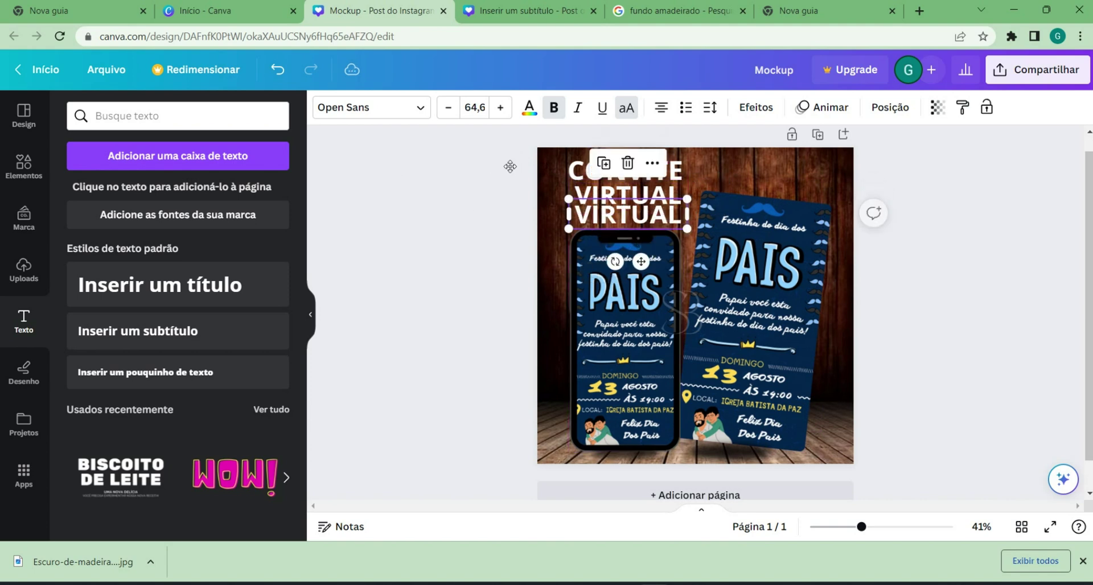
pyautogui.moveTo(687, 198); pyautogui.dragTo(681, 219)
pyautogui.doubleClick(625, 220)
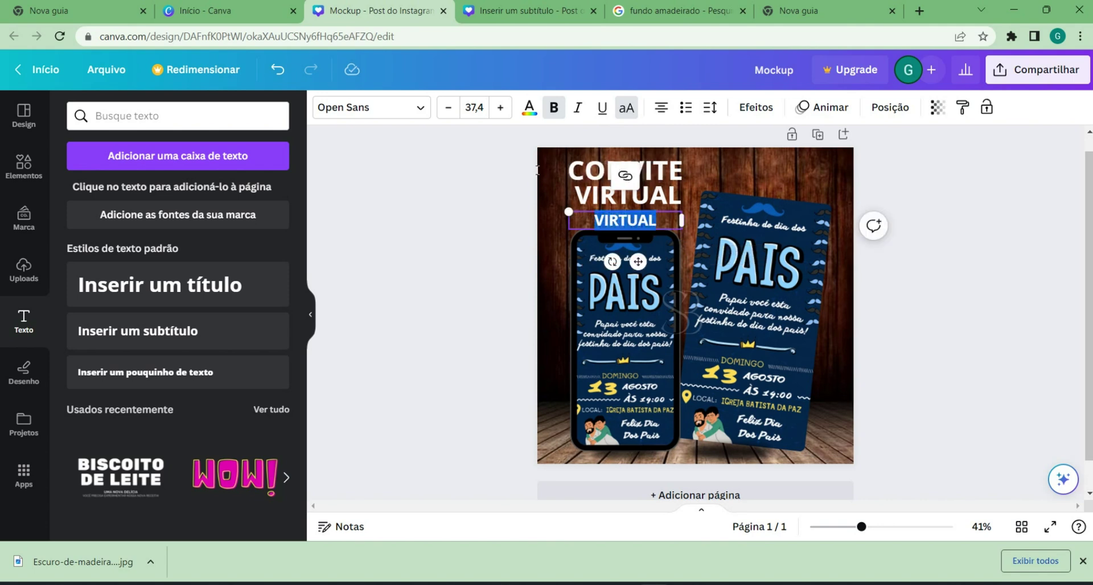
pyautogui.write('DIA DOS PAIS')
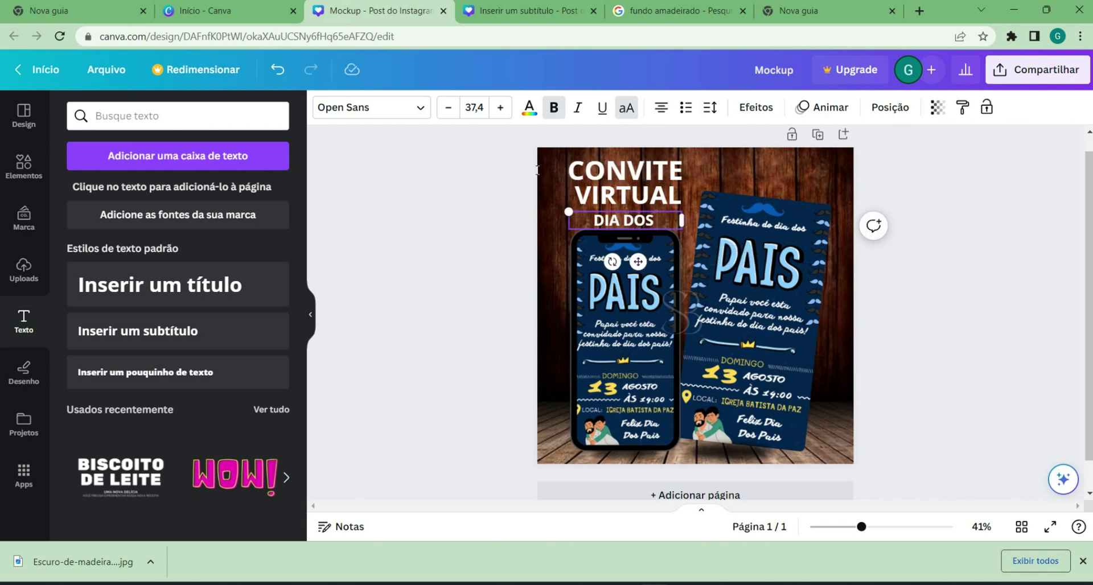
pyautogui.click(537, 170)
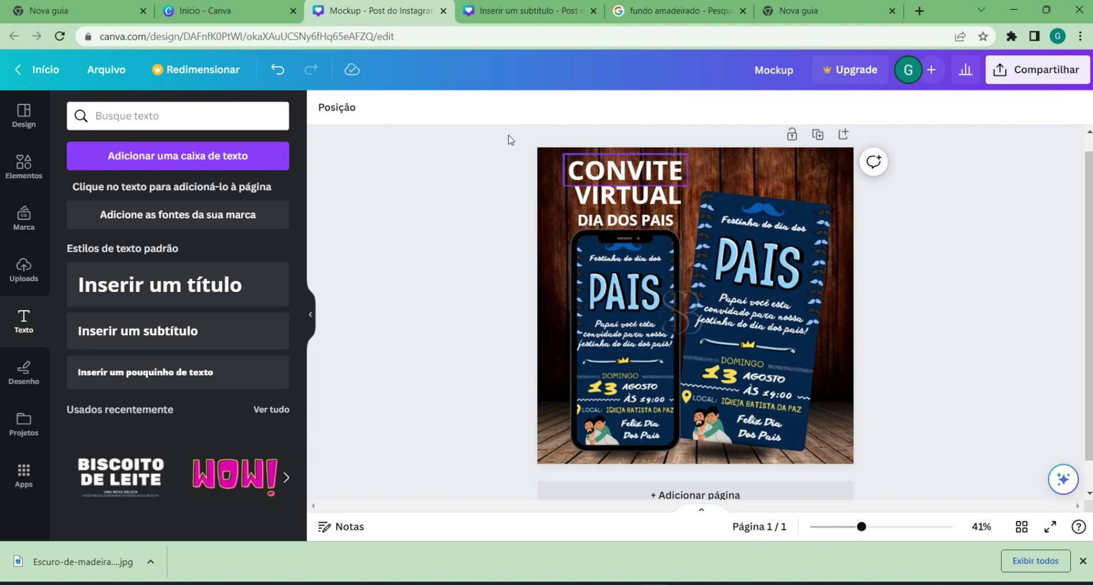
# Set the "CONVITE" heading in the Gagalin font and enlarge it to a font size of about 75.4.
pyautogui.press('Tab')
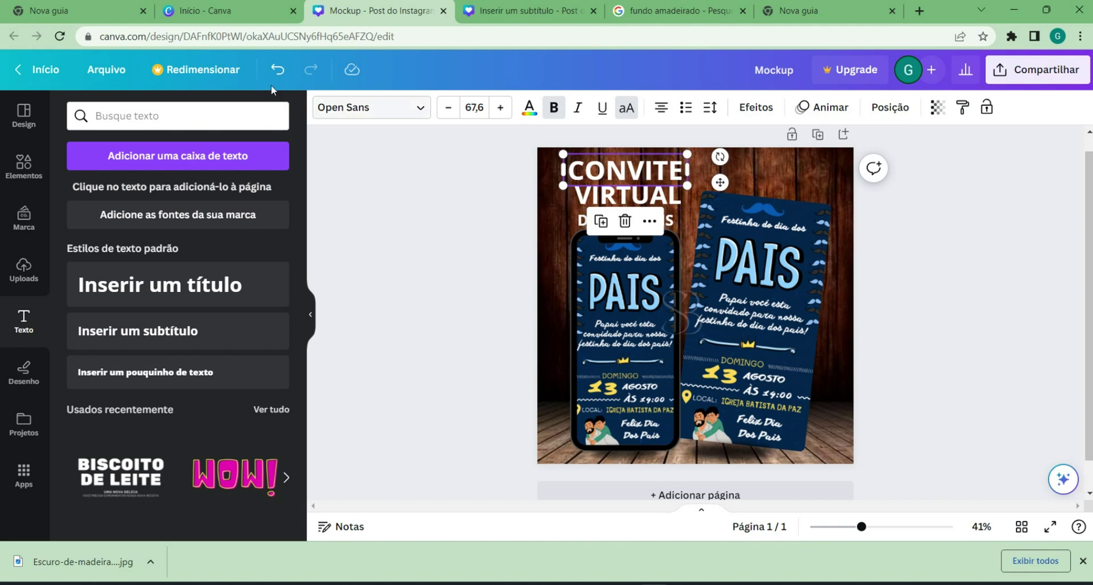
pyautogui.click(347, 108)
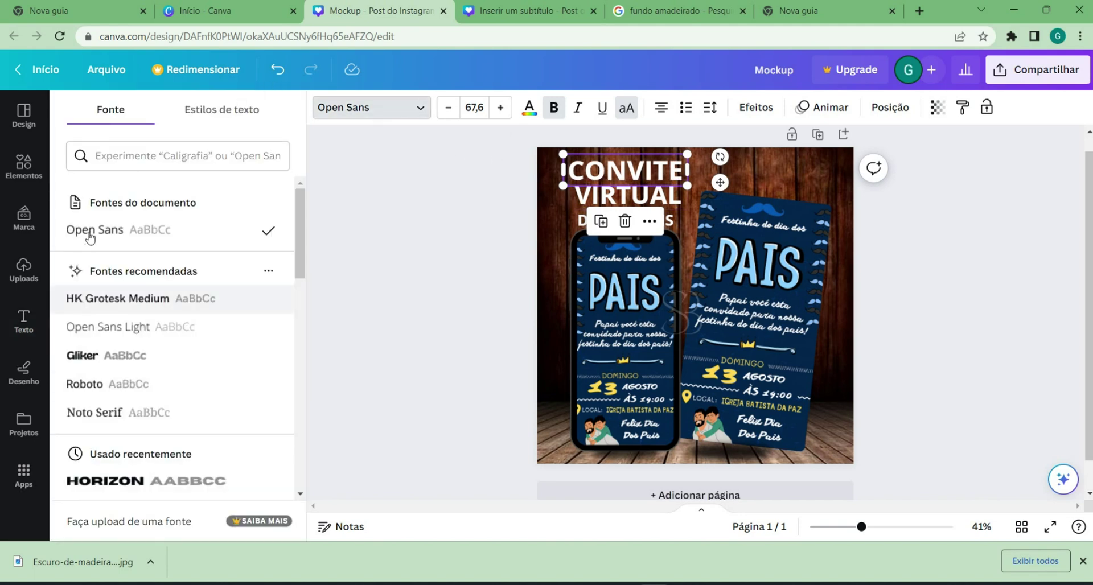
pyautogui.scroll(-4, 95, 205)
pyautogui.scroll(-10, 98, 199)
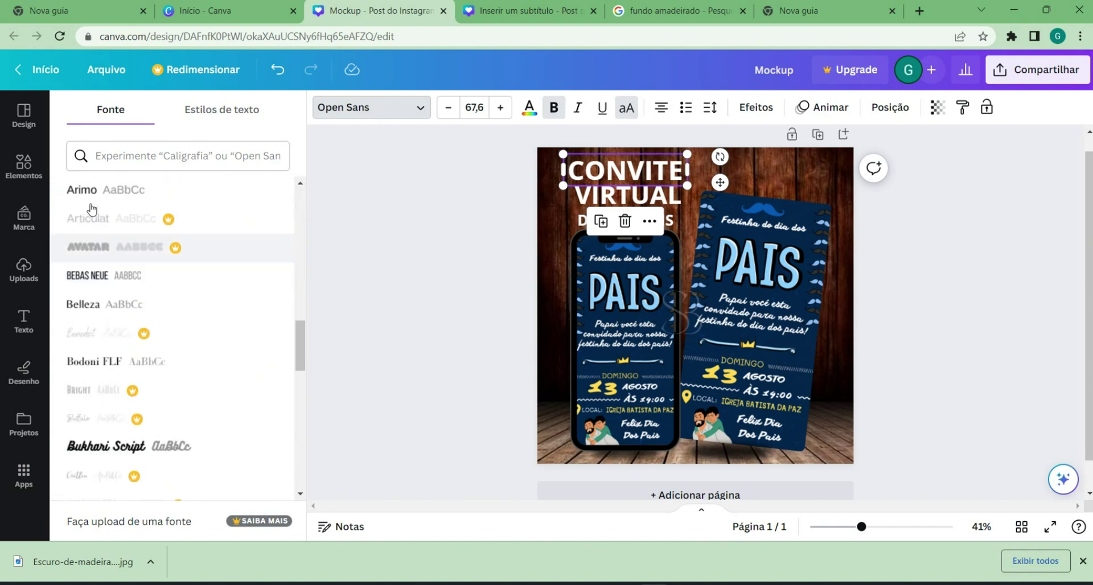
pyautogui.scroll(-10, 91, 209)
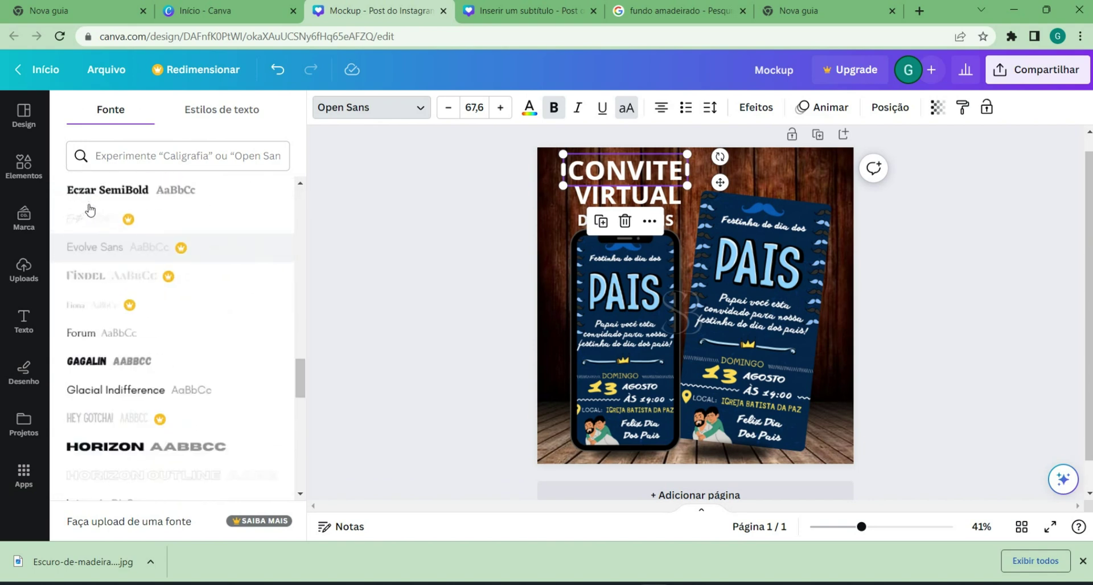
pyautogui.click(87, 360)
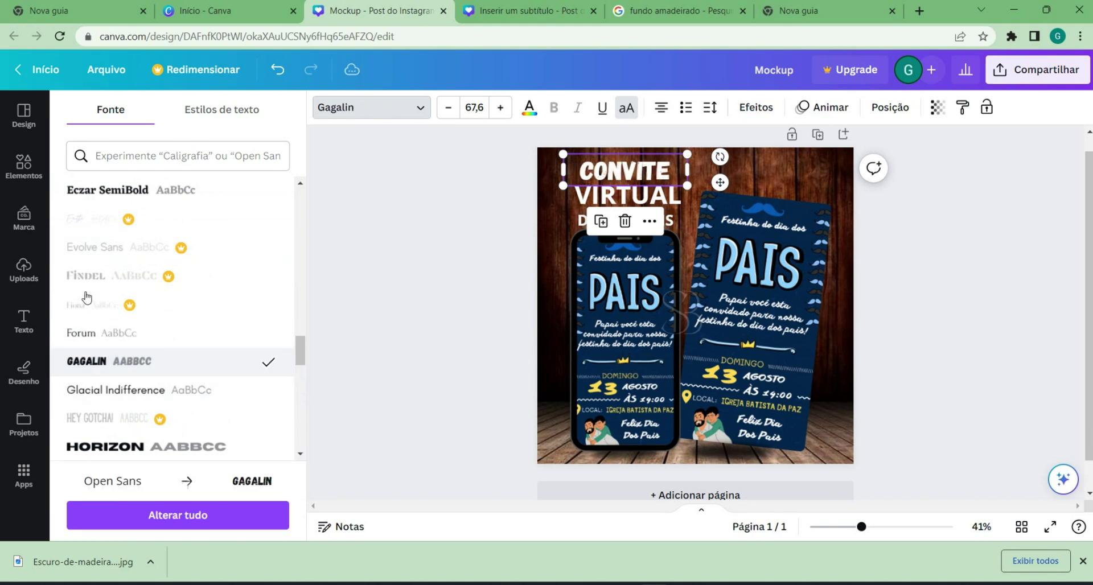
pyautogui.moveTo(686, 169)
pyautogui.mouseDown()
pyautogui.moveTo(674, 170)
pyautogui.moveTo(687, 189)
pyautogui.mouseUp()
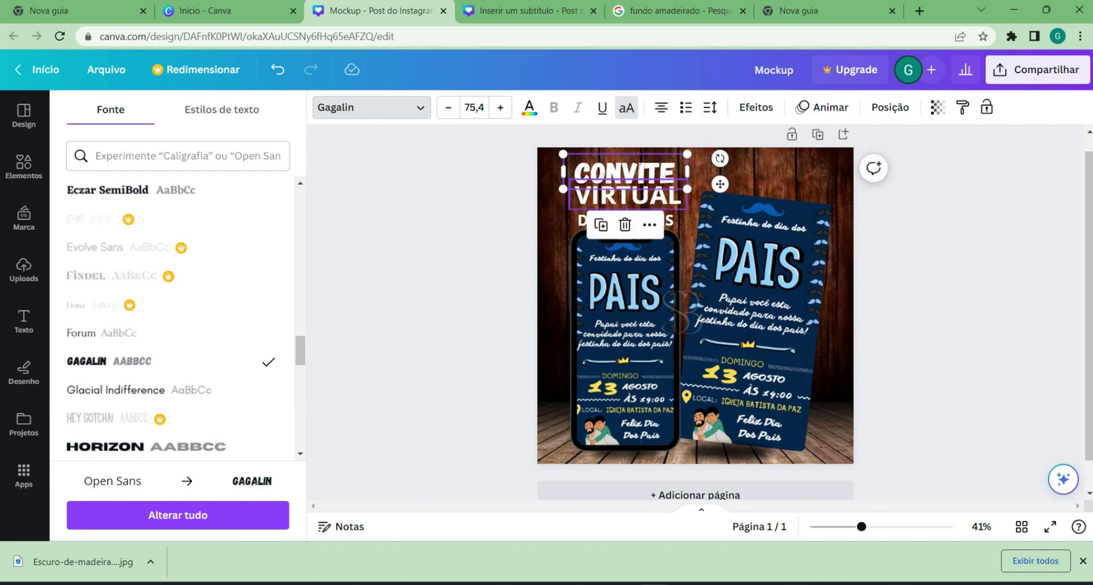
# Change the font of the "VIRTUAL" text to Gagalin.
pyautogui.click(627, 196)
pyautogui.click(318, 107)
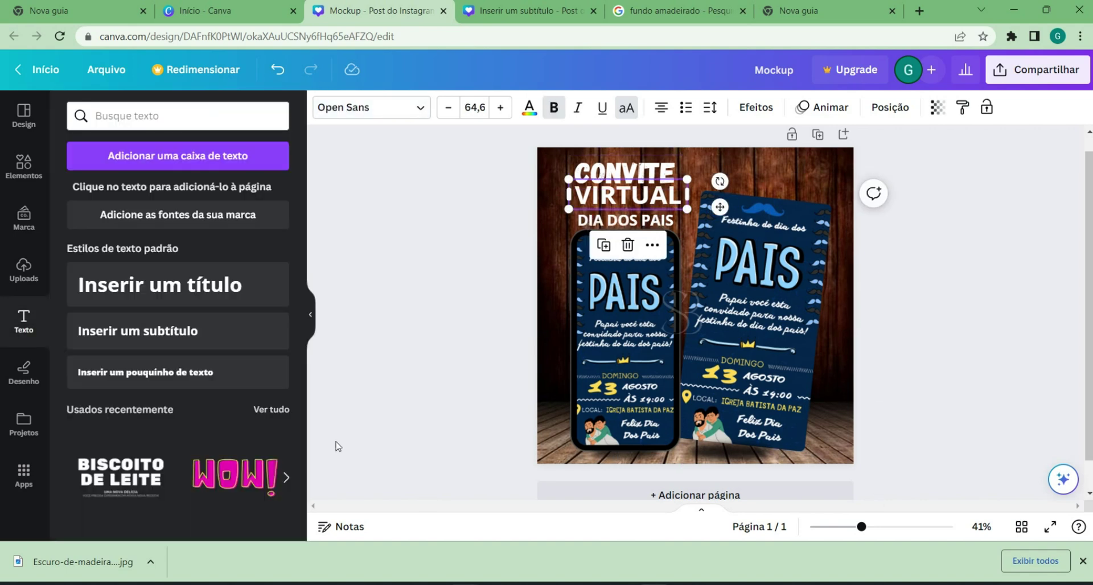
pyautogui.click(371, 107)
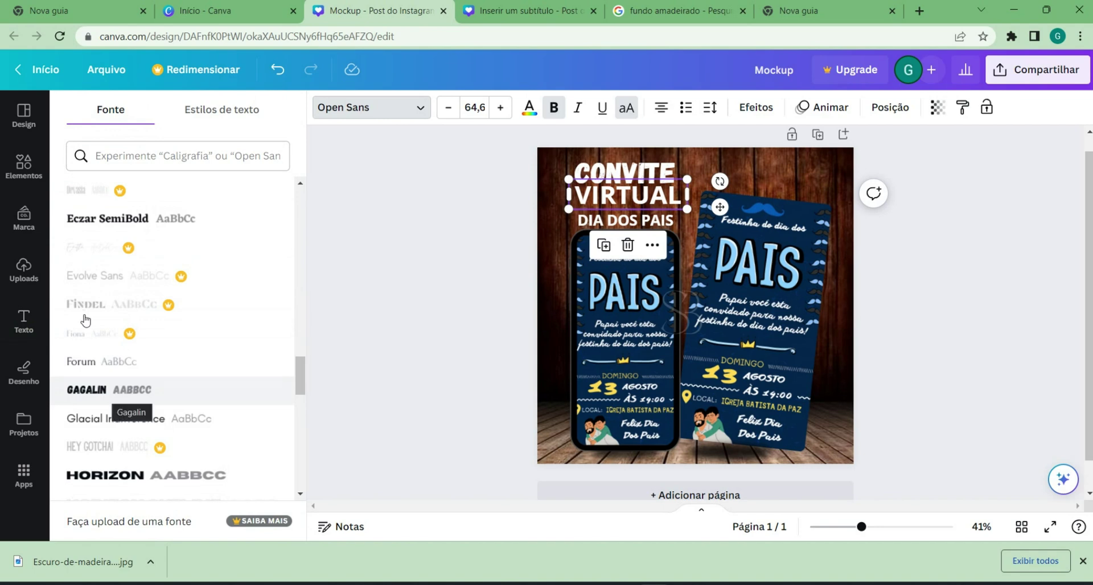
pyautogui.click(105, 391)
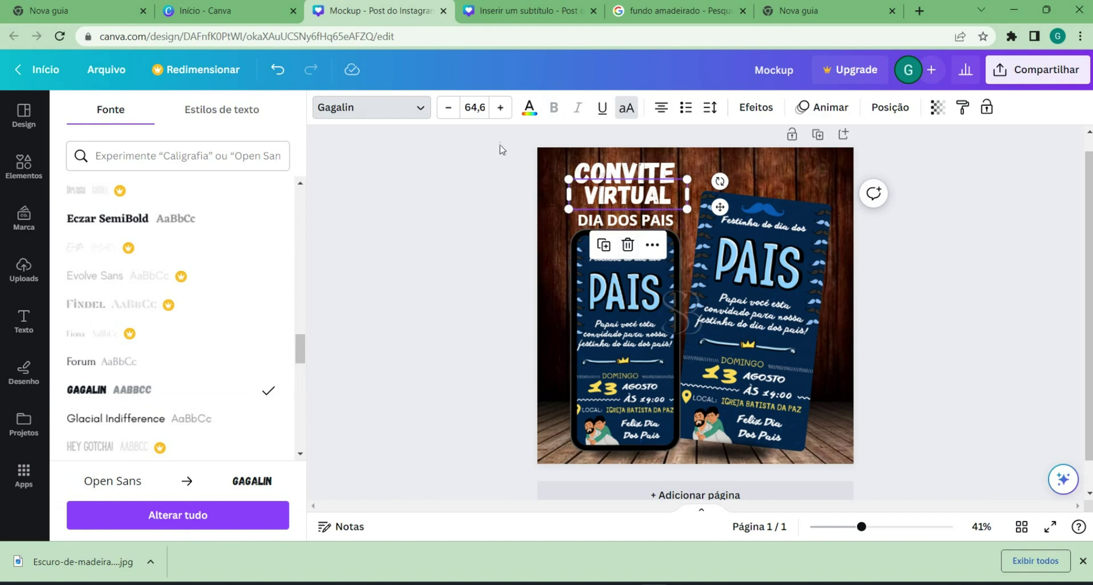
# Add a square shape, reshape it into a narrow horizontal bar, and fit it behind the "DIA DOS PAIS" text.
pyautogui.click(603, 220)
pyautogui.click(23, 166)
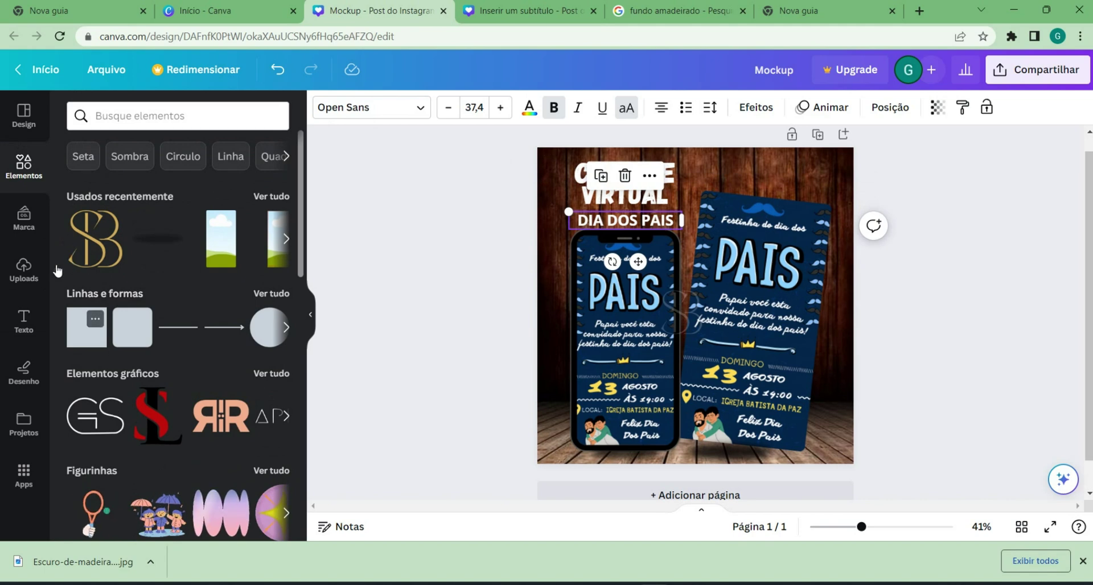
pyautogui.click(86, 327)
pyautogui.moveTo(648, 305); pyautogui.dragTo(519, 306)
pyautogui.moveTo(631, 352); pyautogui.dragTo(632, 291)
pyautogui.moveTo(518, 275); pyautogui.dragTo(568, 274)
pyautogui.moveTo(656, 290); pyautogui.dragTo(612, 226)
pyautogui.moveTo(567, 177); pyautogui.dragTo(544, 180)
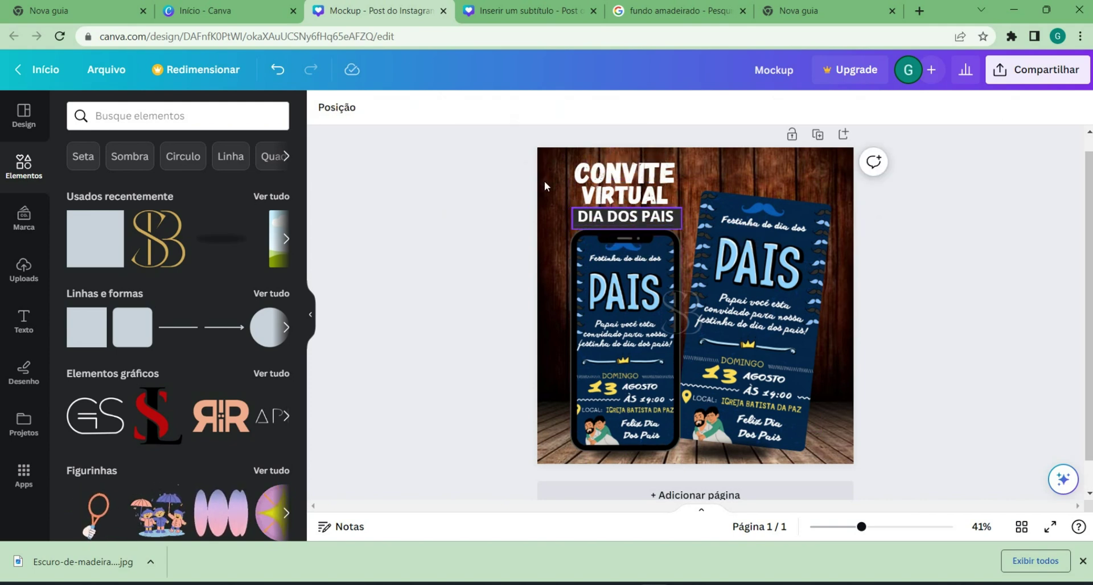
# Colour the bar behind "DIA DOS PAIS" dark navy blue to match the invitation.
pyautogui.click(395, 107)
pyautogui.click(120, 386)
pyautogui.click(465, 216)
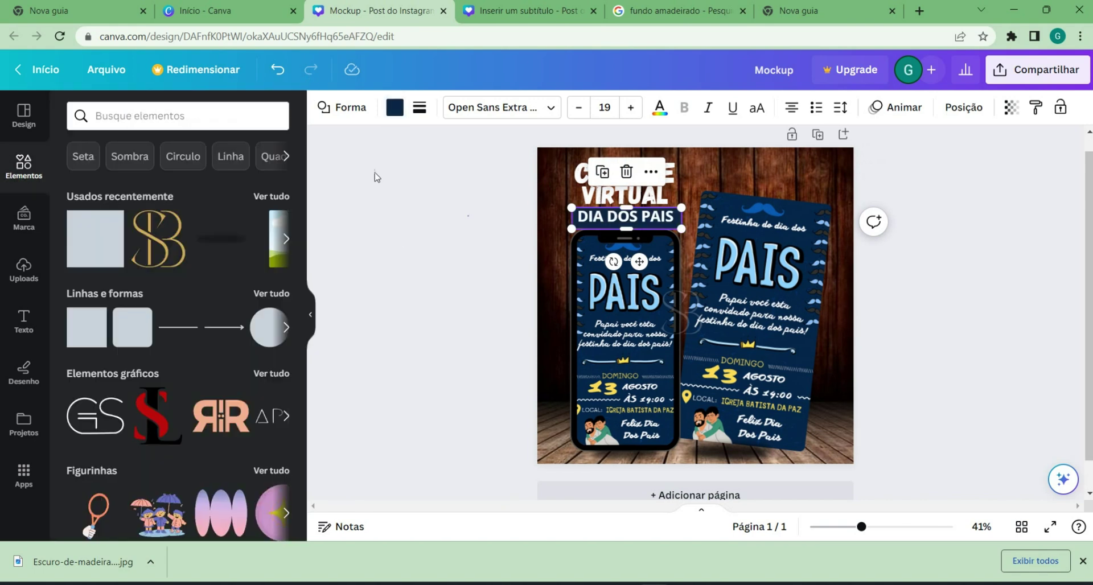